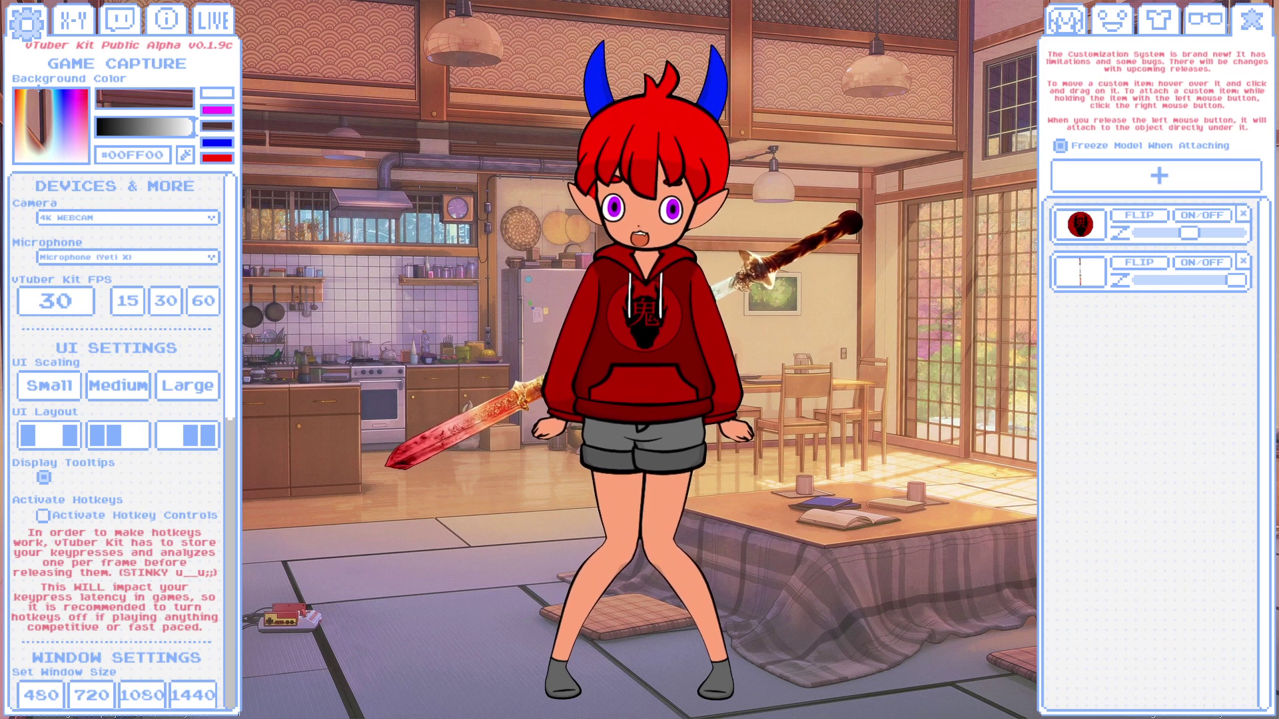
# Look through the device, UI, window and virtual camera settings, the model's tracking variables and the Twitch connection options.
pyautogui.scroll(-5, 117, 440)
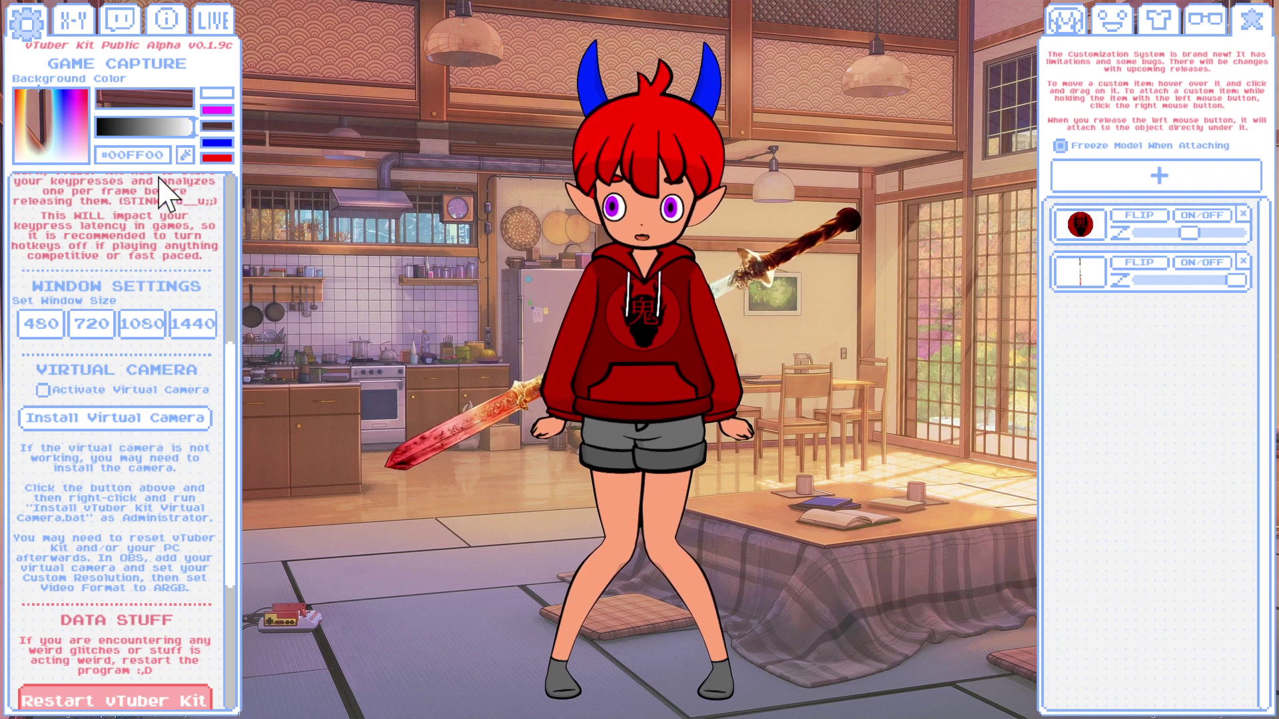
pyautogui.scroll(5, 166, 193)
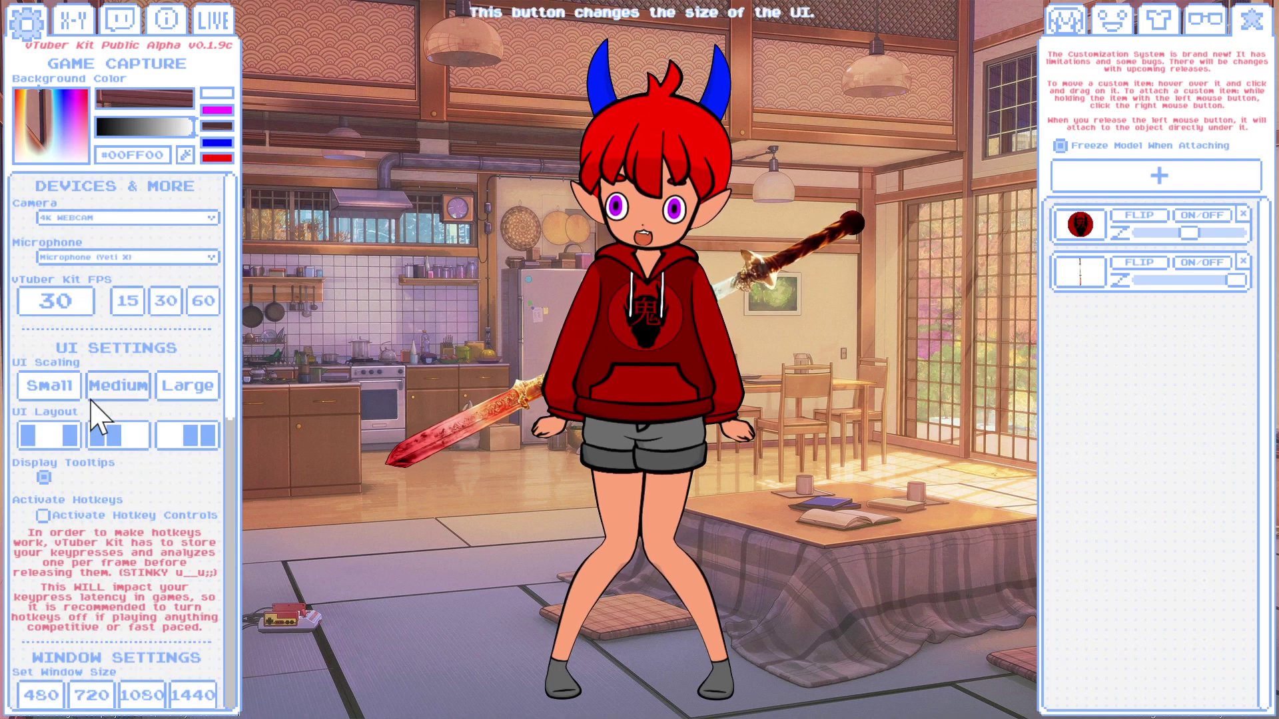
pyautogui.scroll(-8, 129, 485)
pyautogui.scroll(8, 128, 466)
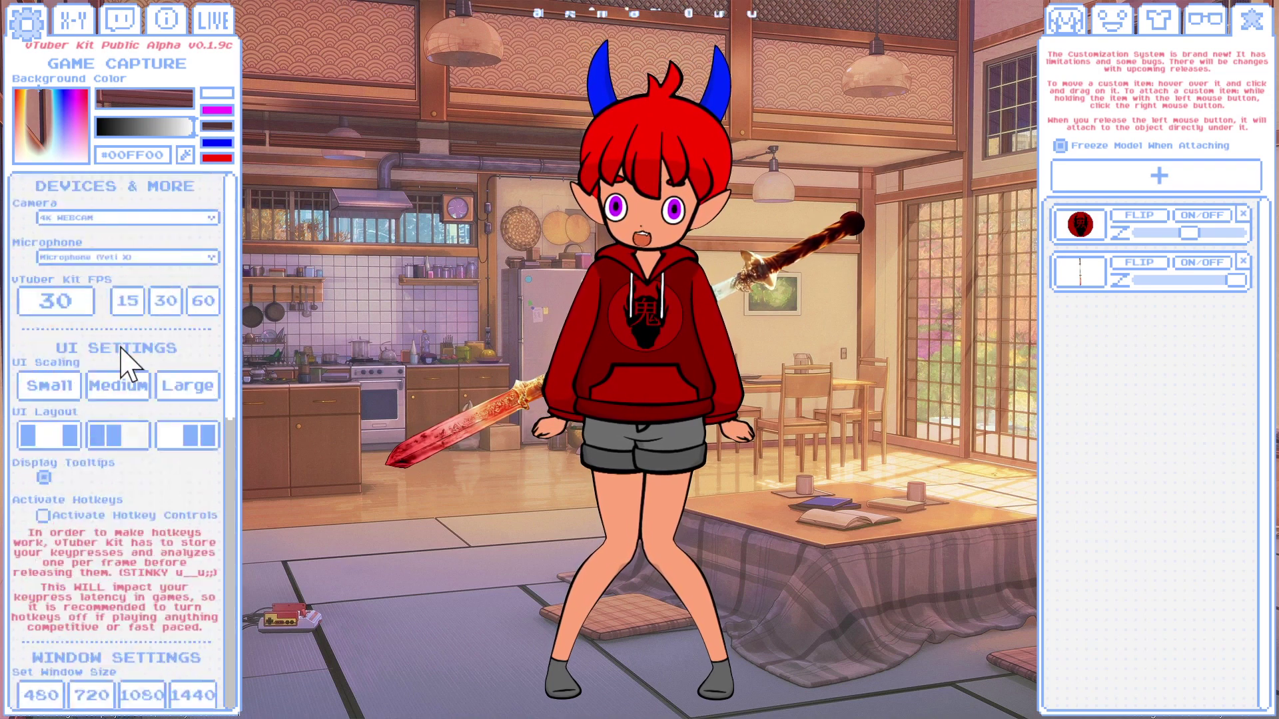
pyautogui.click(74, 20)
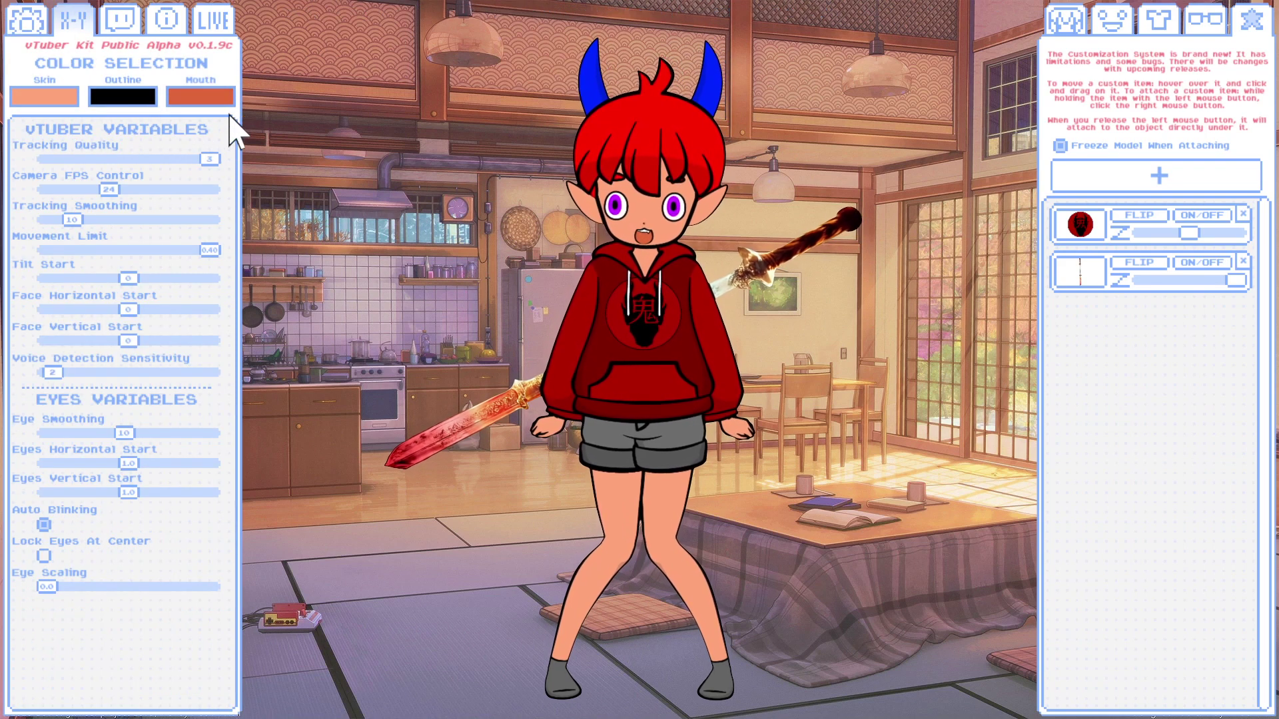
pyautogui.click(120, 21)
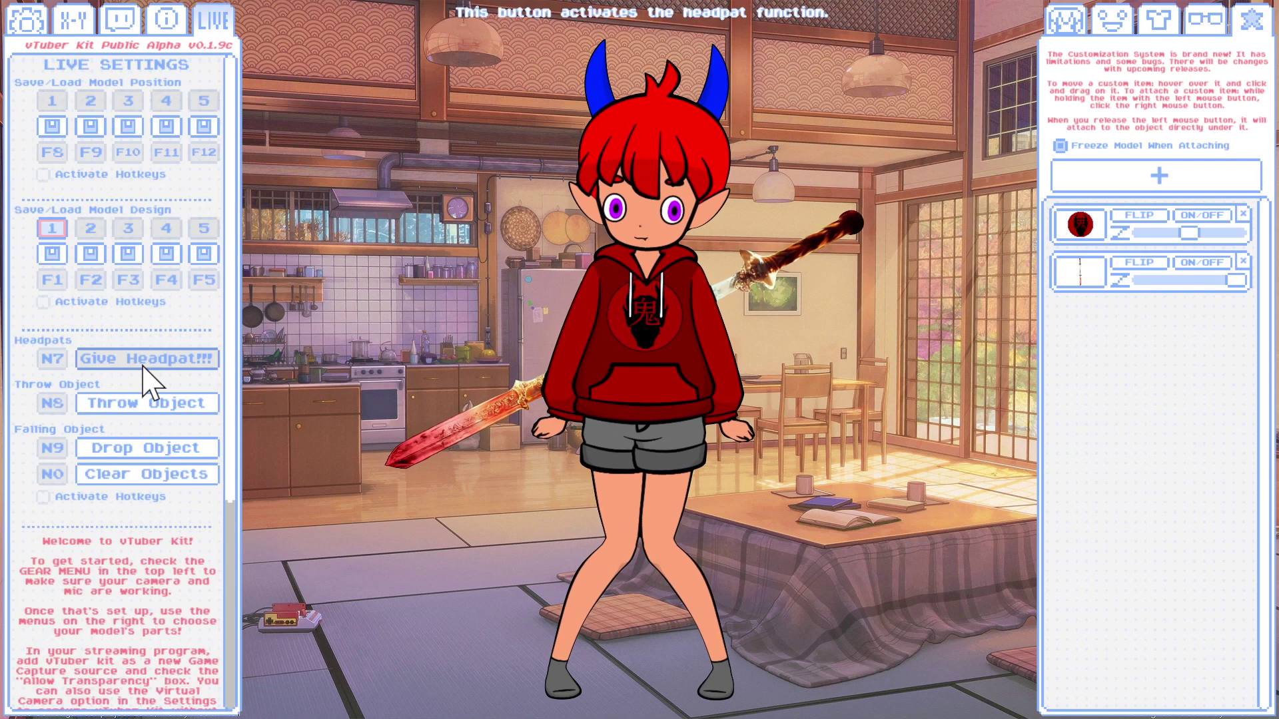
# Test the live effects by giving the avatar a headpat and dropping a falling object on it.
pyautogui.click(157, 357)
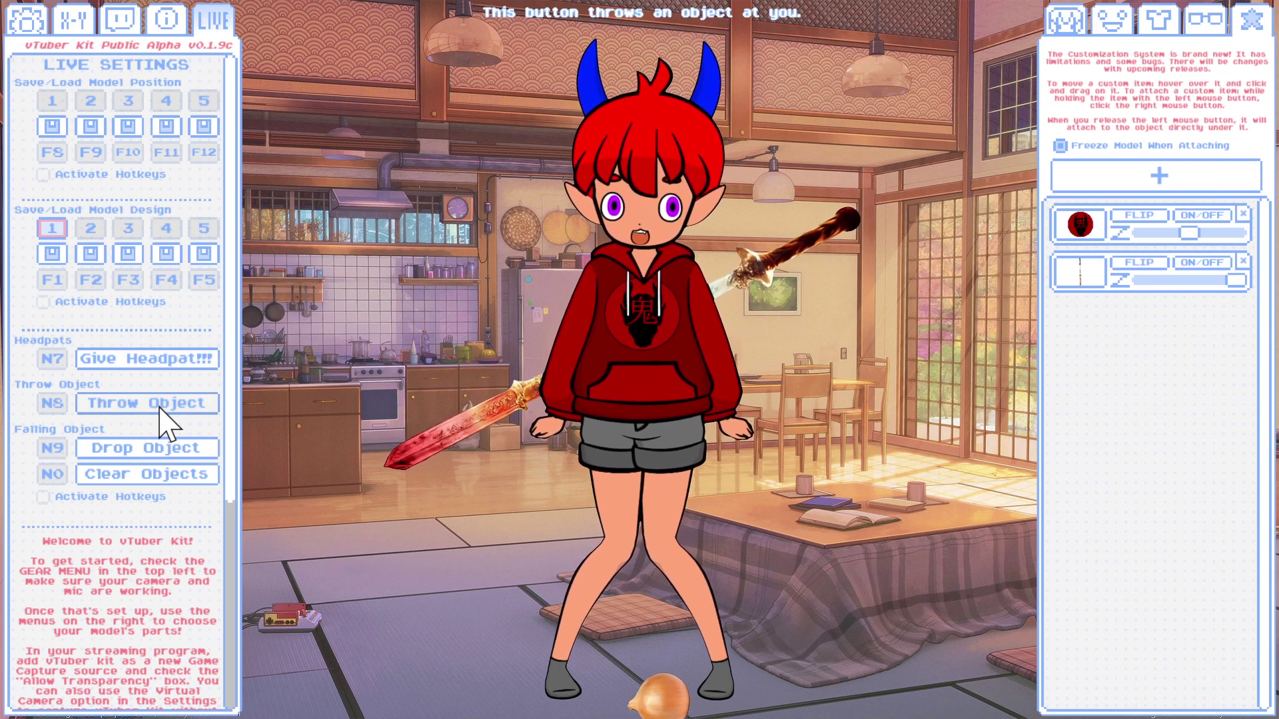
pyautogui.click(171, 450)
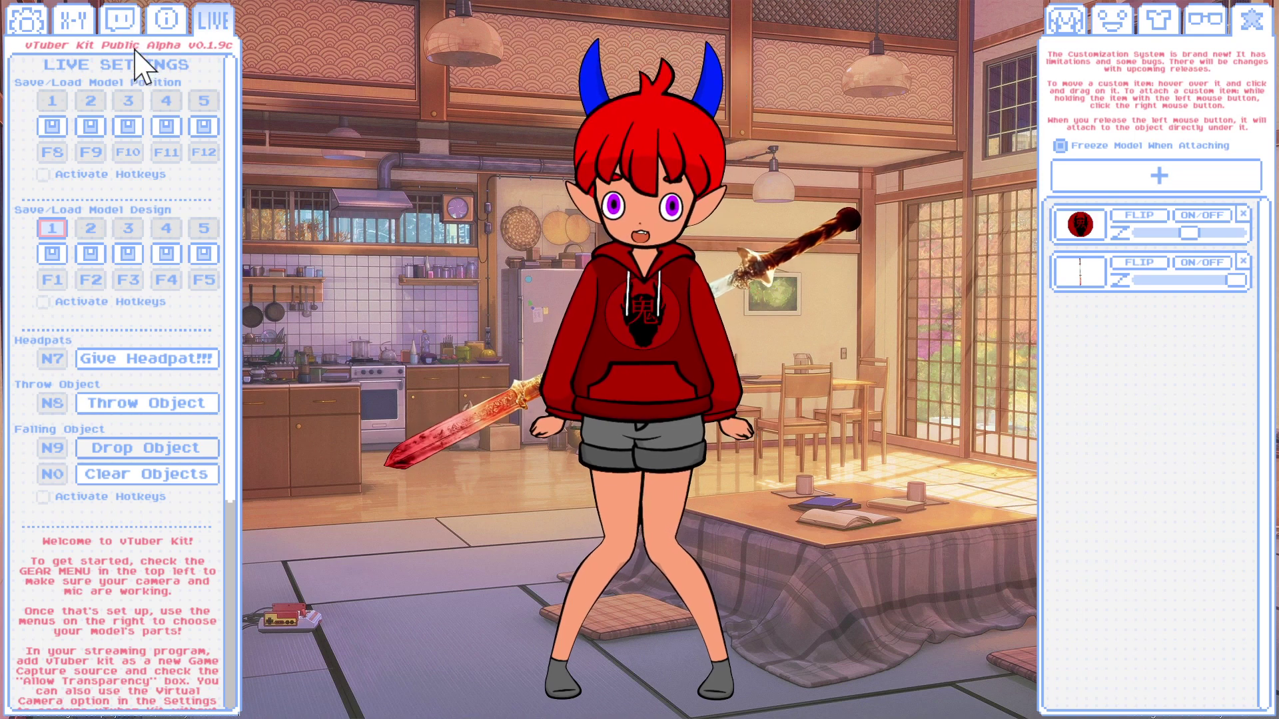
# Look over the information page, the Twitch connection fields, the general settings and the live settings.
pyautogui.click(166, 32)
pyautogui.click(121, 26)
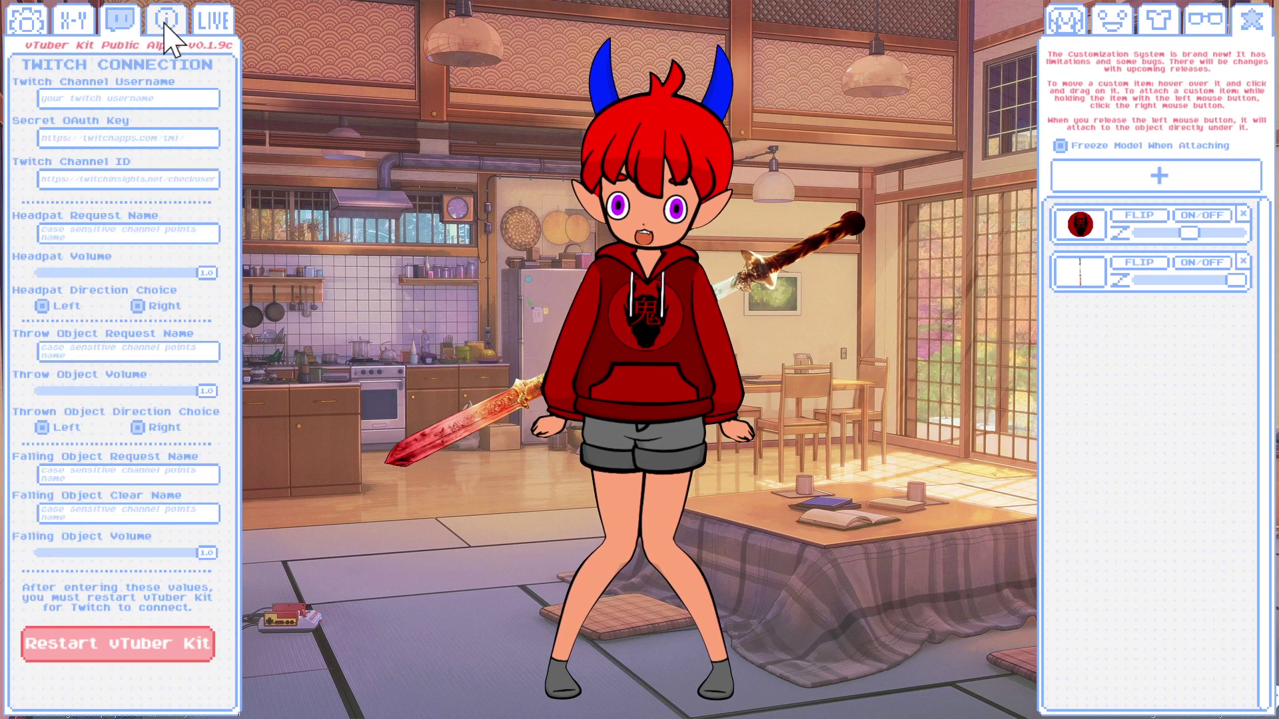
pyautogui.click(165, 30)
pyautogui.click(27, 24)
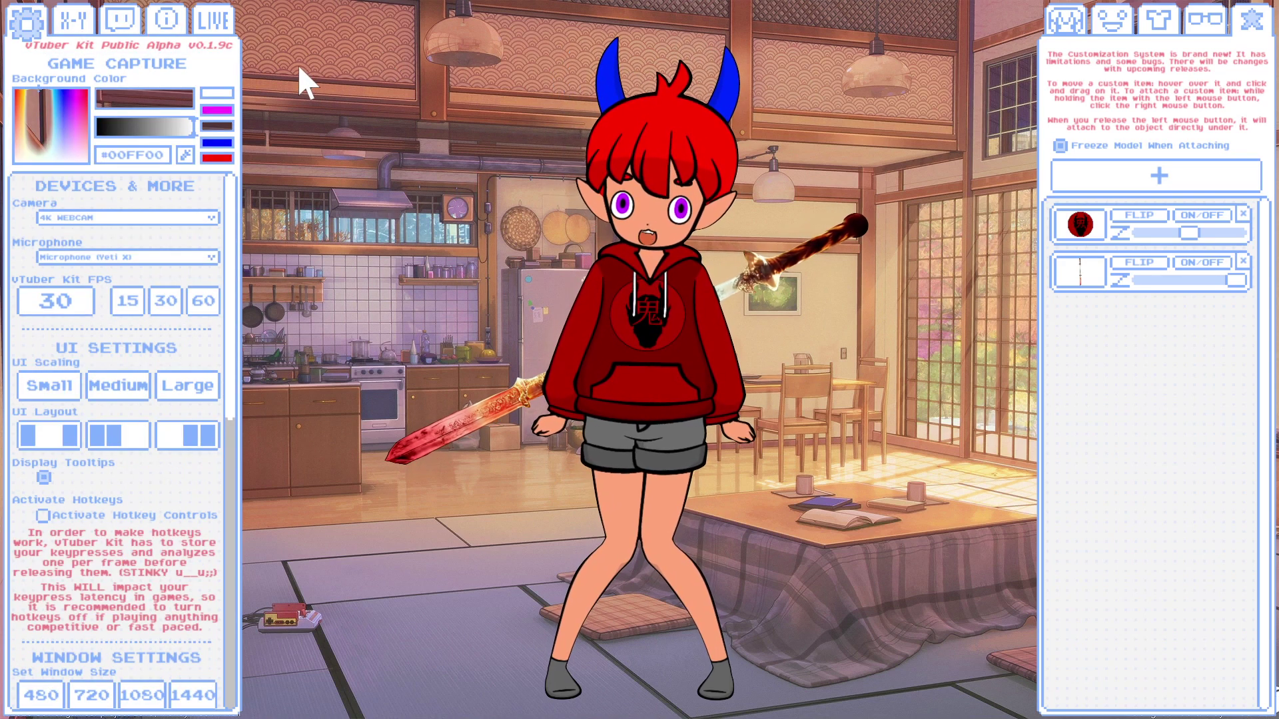
pyautogui.click(212, 29)
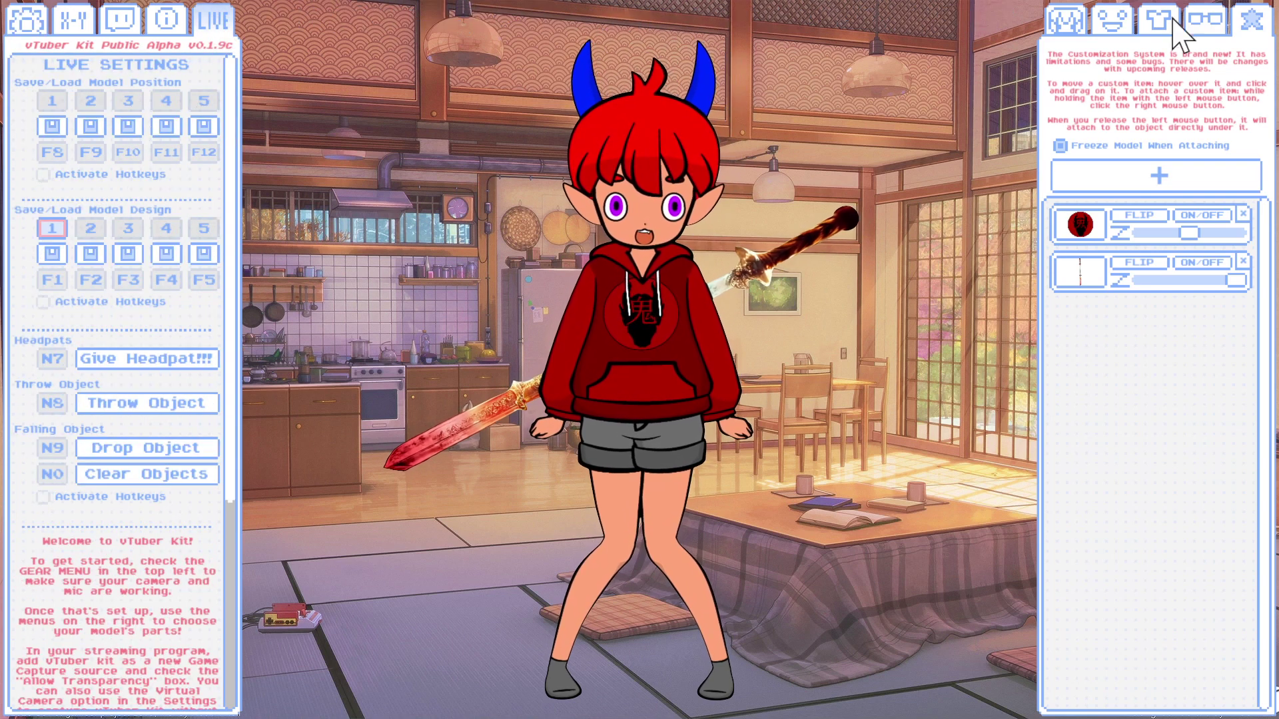
# Open the hair customization and examine the color picker for the hair's base color.
pyautogui.click(1078, 23)
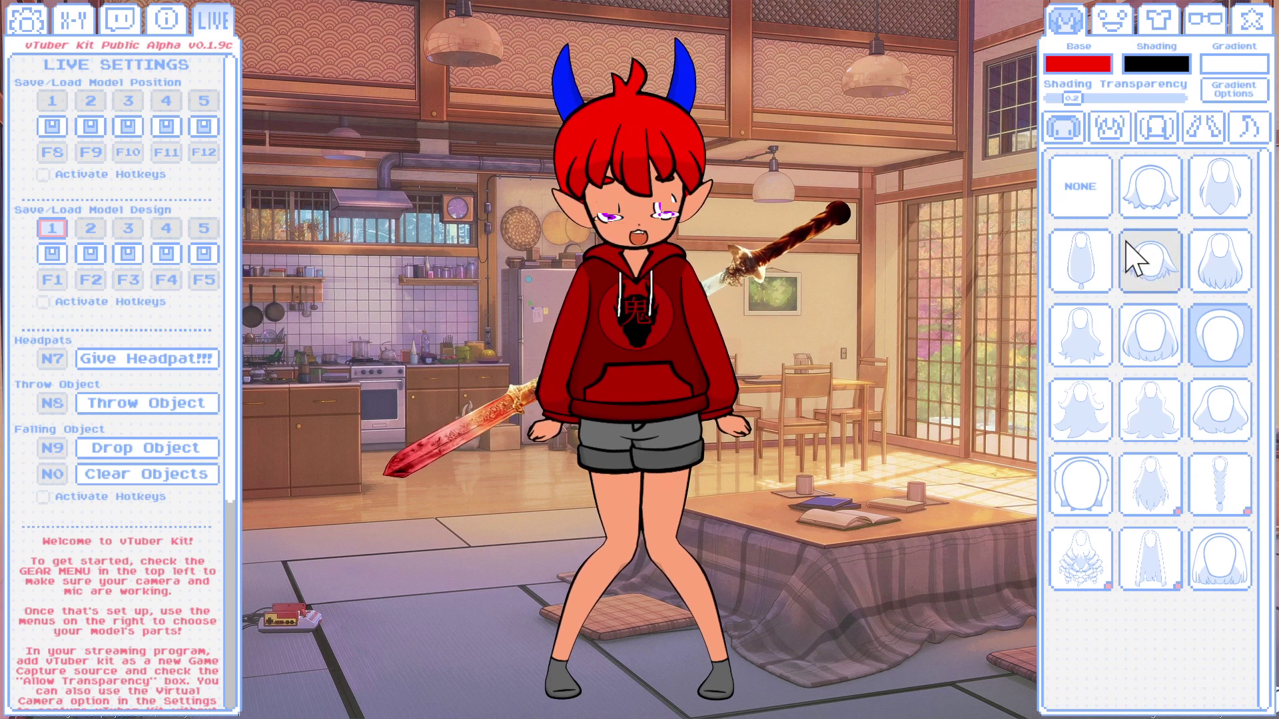
pyautogui.click(1101, 64)
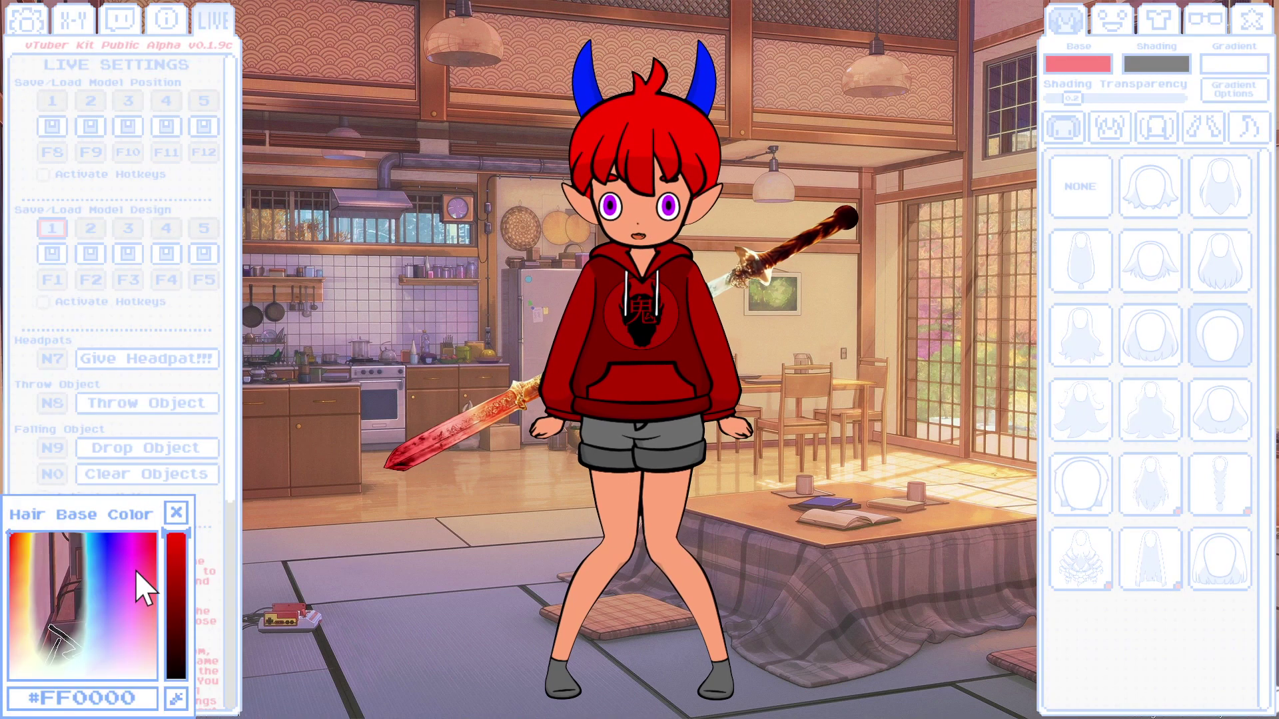
pyautogui.moveTo(187, 551)
pyautogui.mouseDown()
pyautogui.moveTo(199, 697)
pyautogui.moveTo(178, 553)
pyautogui.mouseUp()
pyautogui.moveTo(176, 507); pyautogui.dragTo(150, 228)
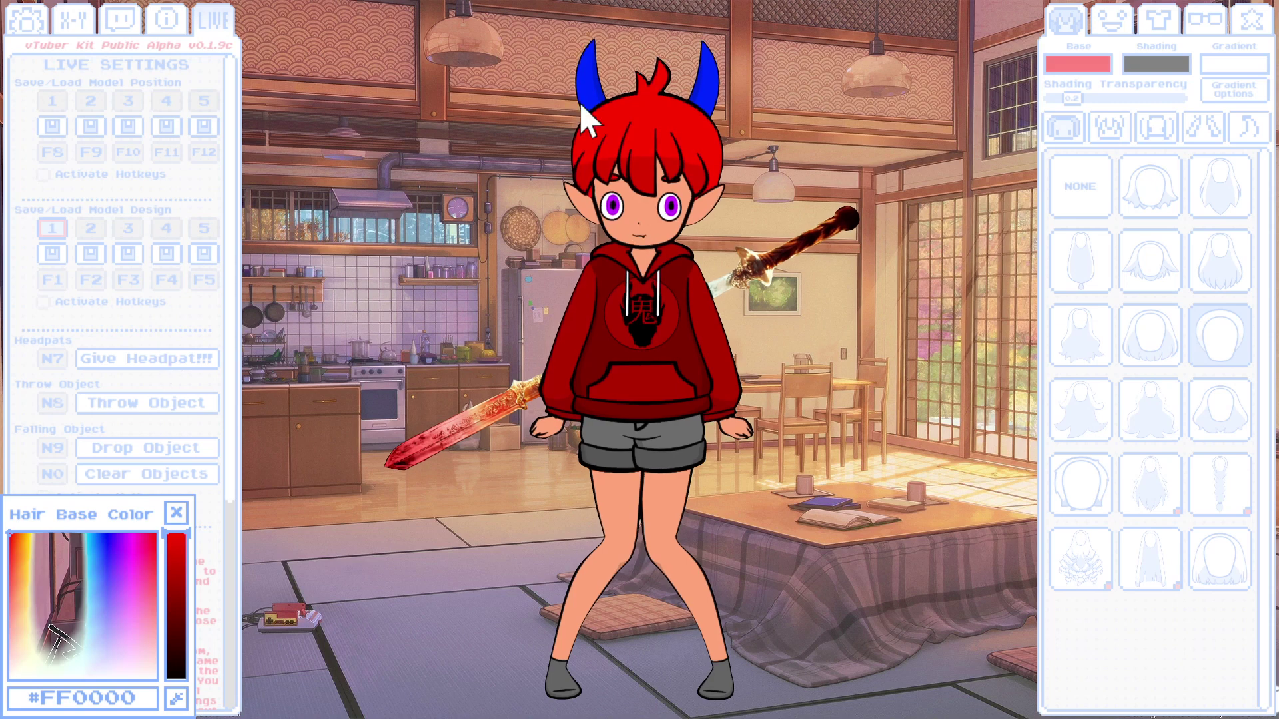
pyautogui.click(1234, 108)
# Try out the various back hair styles on the avatar and return to the original short rounded style.
pyautogui.click(1162, 203)
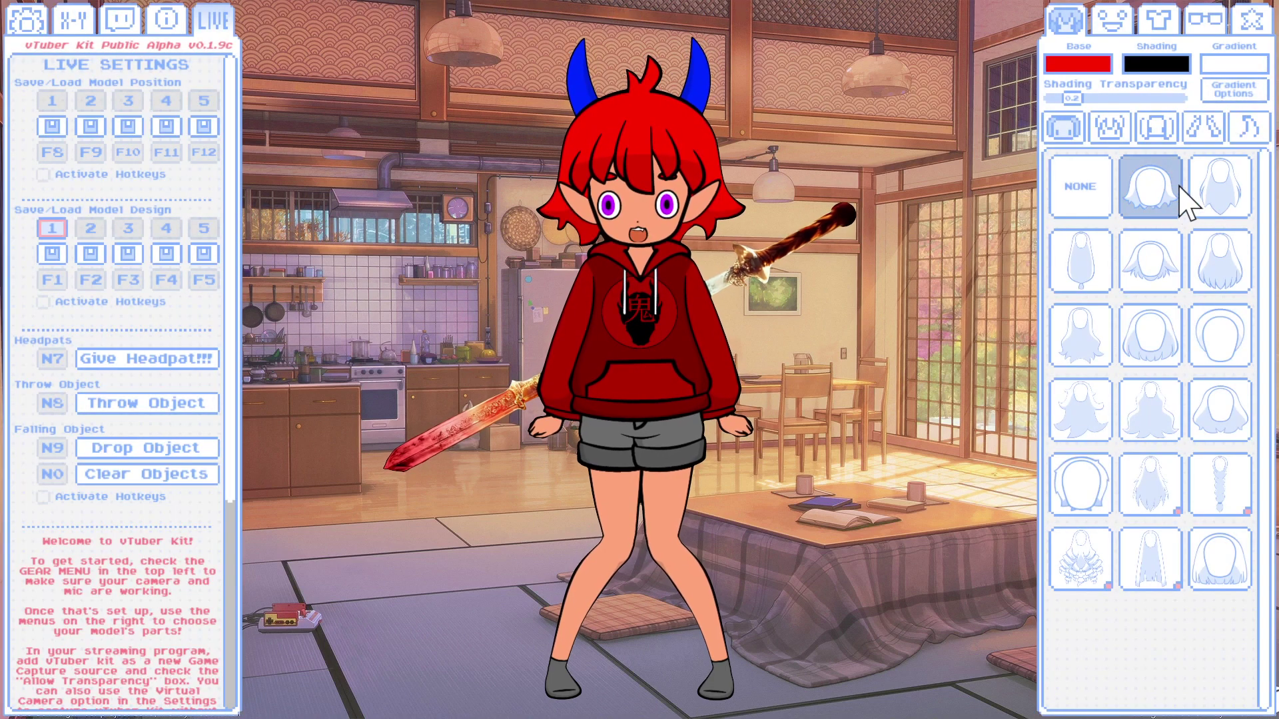
pyautogui.click(1212, 200)
pyautogui.click(1222, 257)
pyautogui.click(1155, 283)
pyautogui.click(1139, 350)
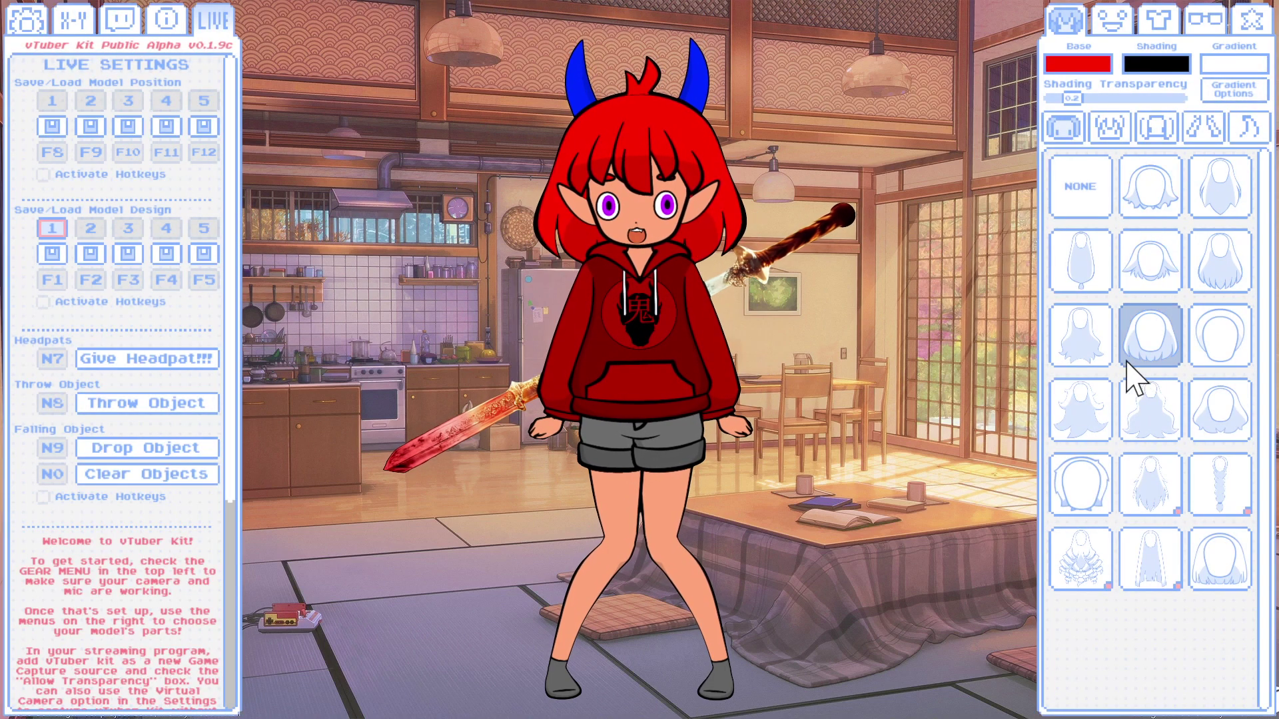
pyautogui.click(1083, 360)
pyautogui.click(1082, 426)
pyautogui.click(1136, 435)
pyautogui.click(1221, 430)
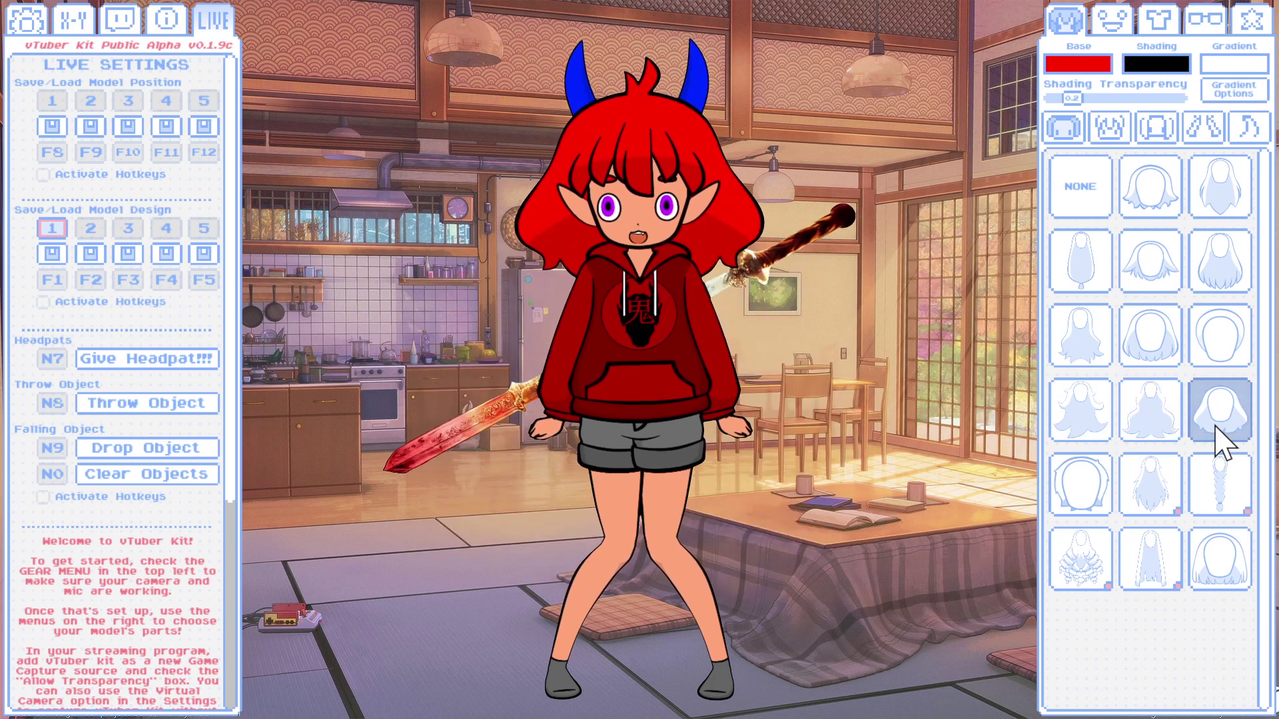
pyautogui.click(1216, 490)
pyautogui.click(1149, 493)
pyautogui.click(1092, 503)
pyautogui.click(1098, 566)
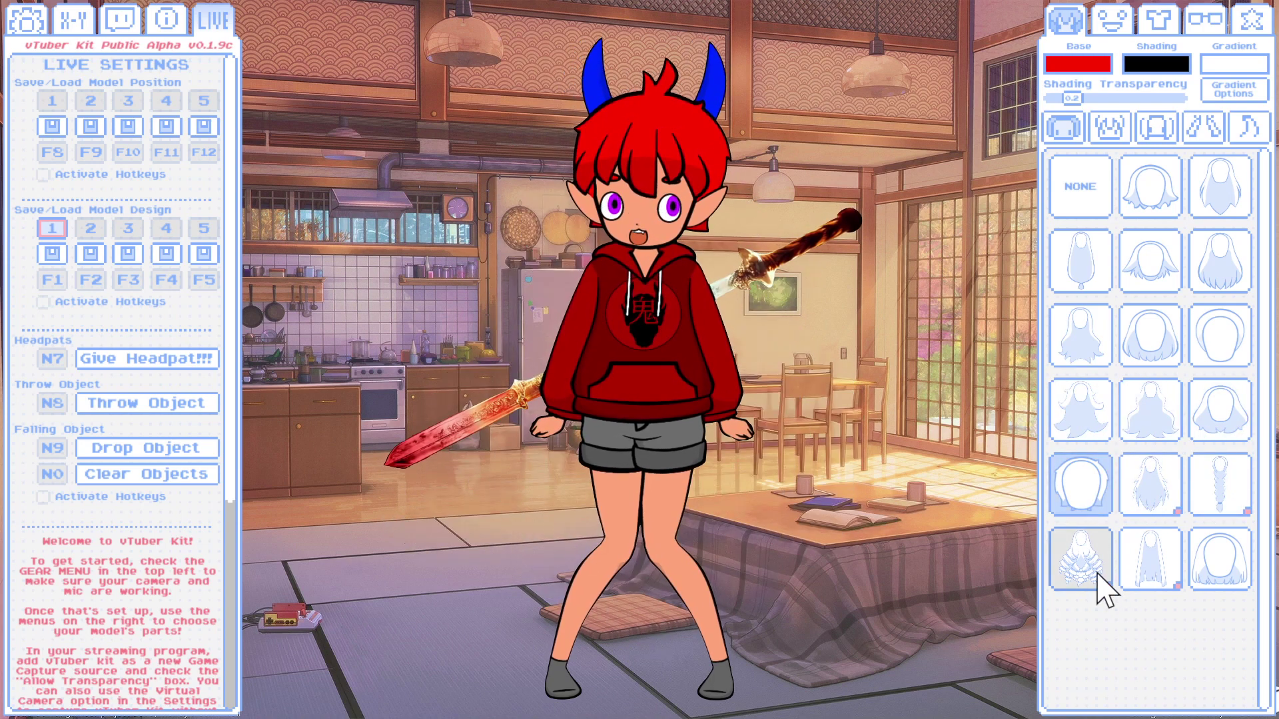
pyautogui.click(1148, 562)
pyautogui.click(1225, 574)
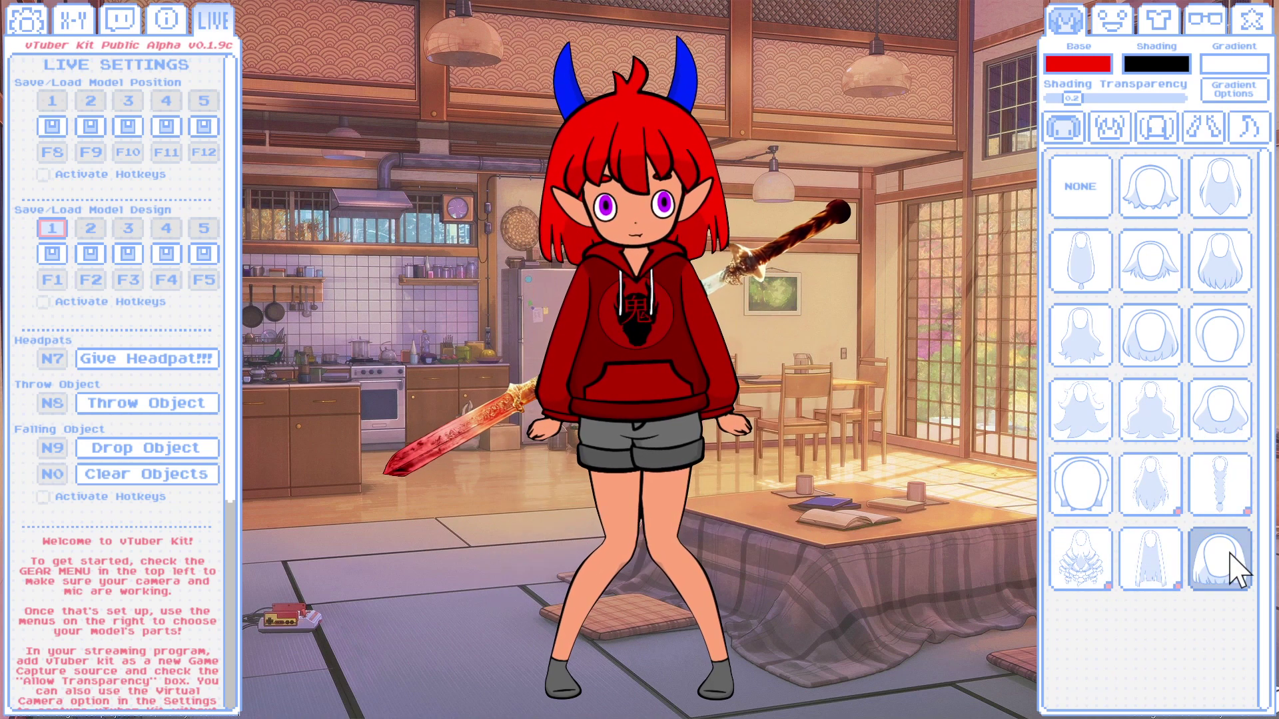
pyautogui.click(1231, 499)
pyautogui.click(1222, 337)
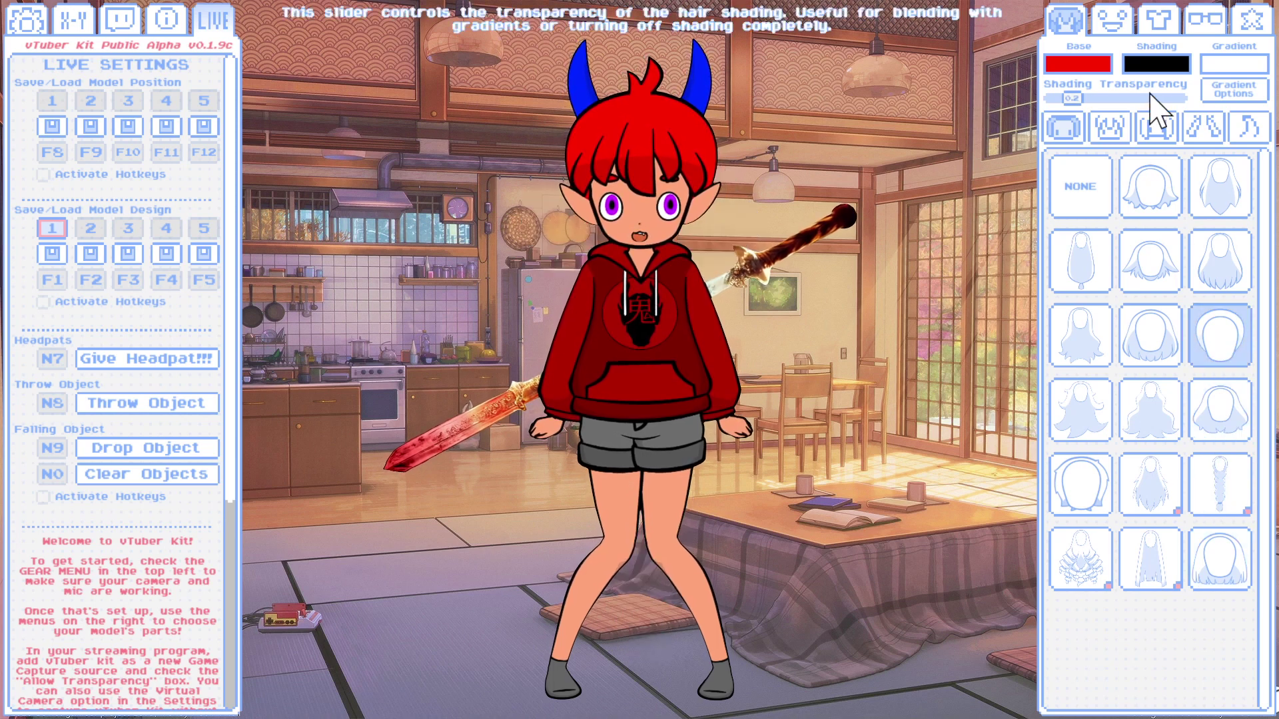
# Look through the available bangs, side hair, pigtail and top hair tuft styles.
pyautogui.click(1126, 131)
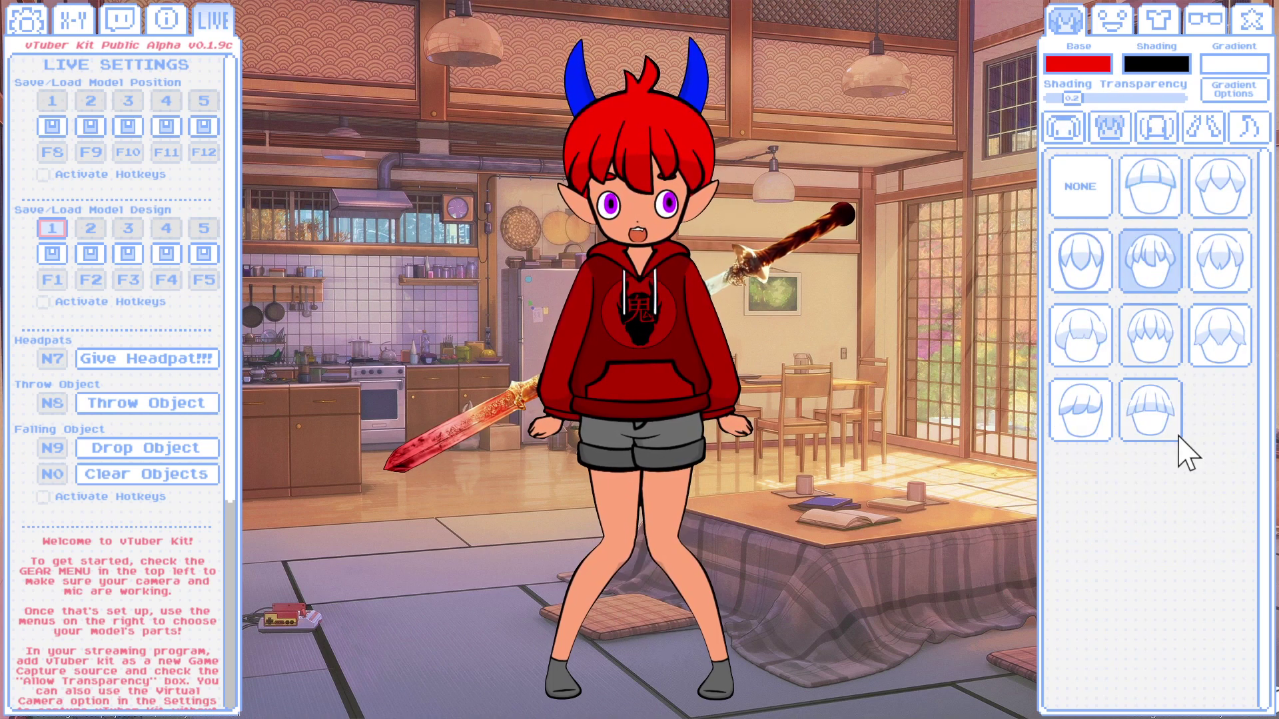
pyautogui.click(1163, 131)
pyautogui.click(1207, 128)
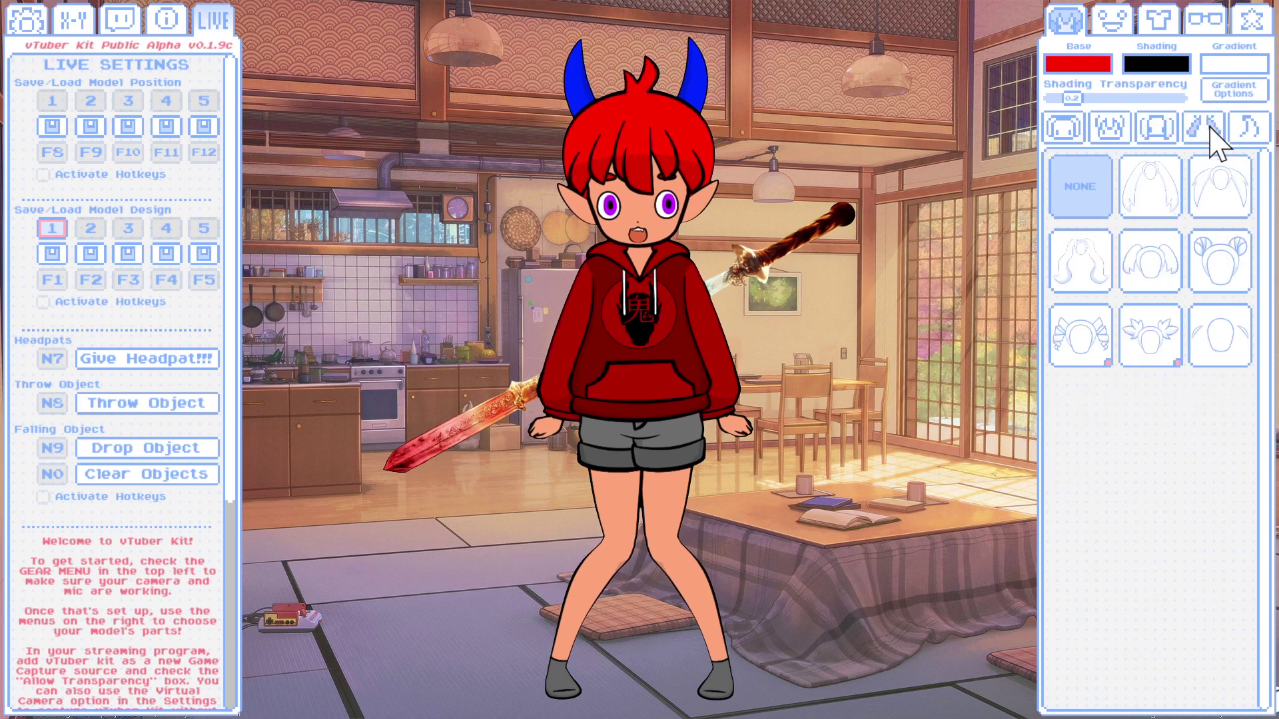
pyautogui.click(1245, 127)
# Try out the various side hair styles on the avatar and set the side hair back to None.
pyautogui.click(1167, 139)
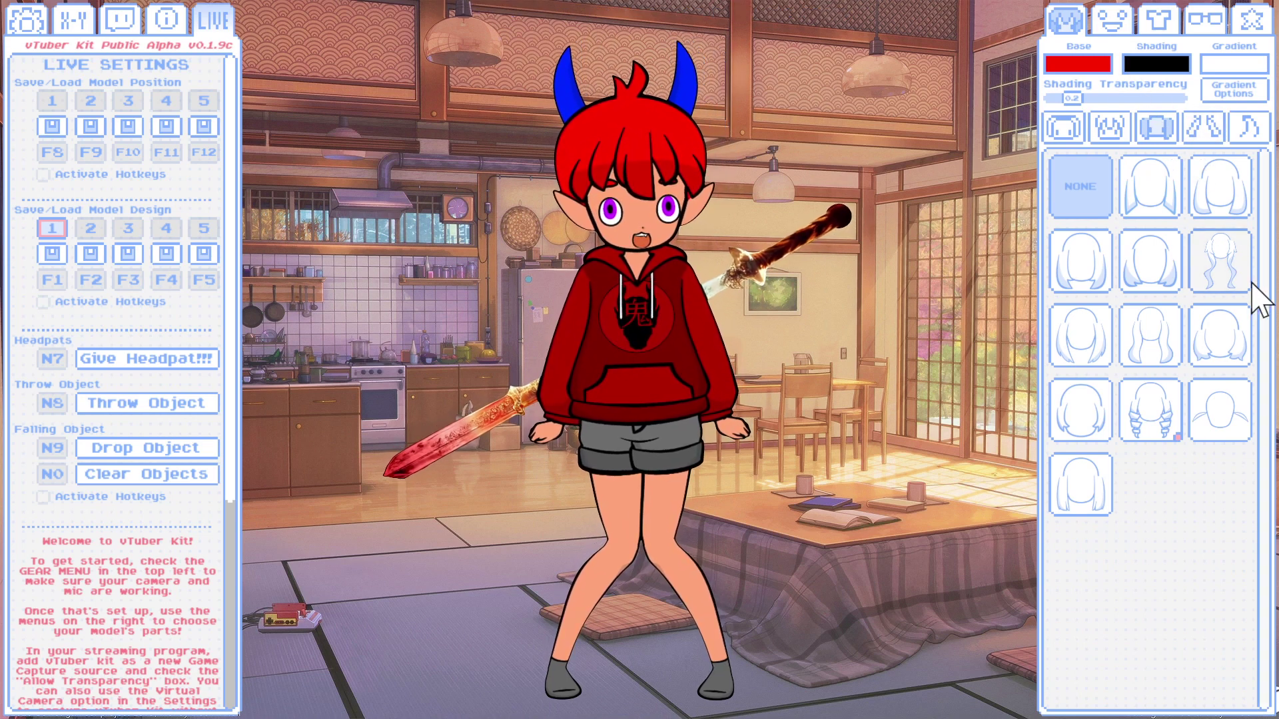
pyautogui.click(1228, 268)
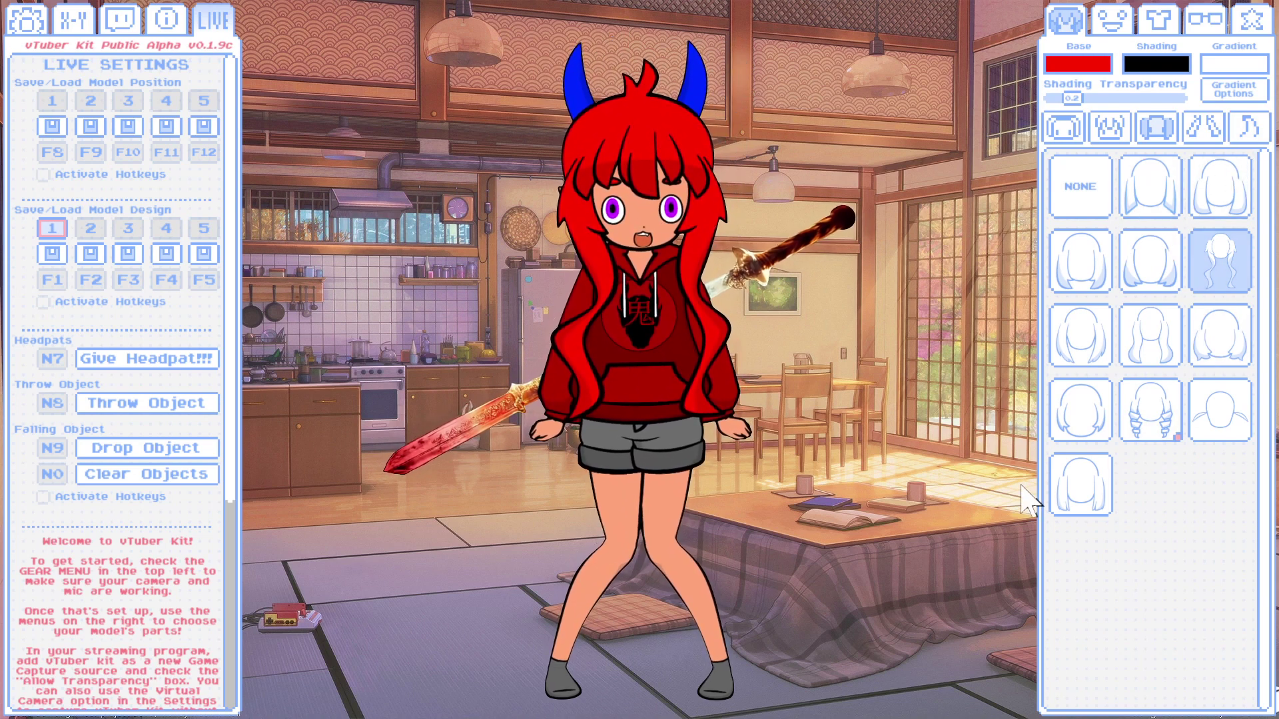
pyautogui.click(1073, 492)
pyautogui.click(1145, 422)
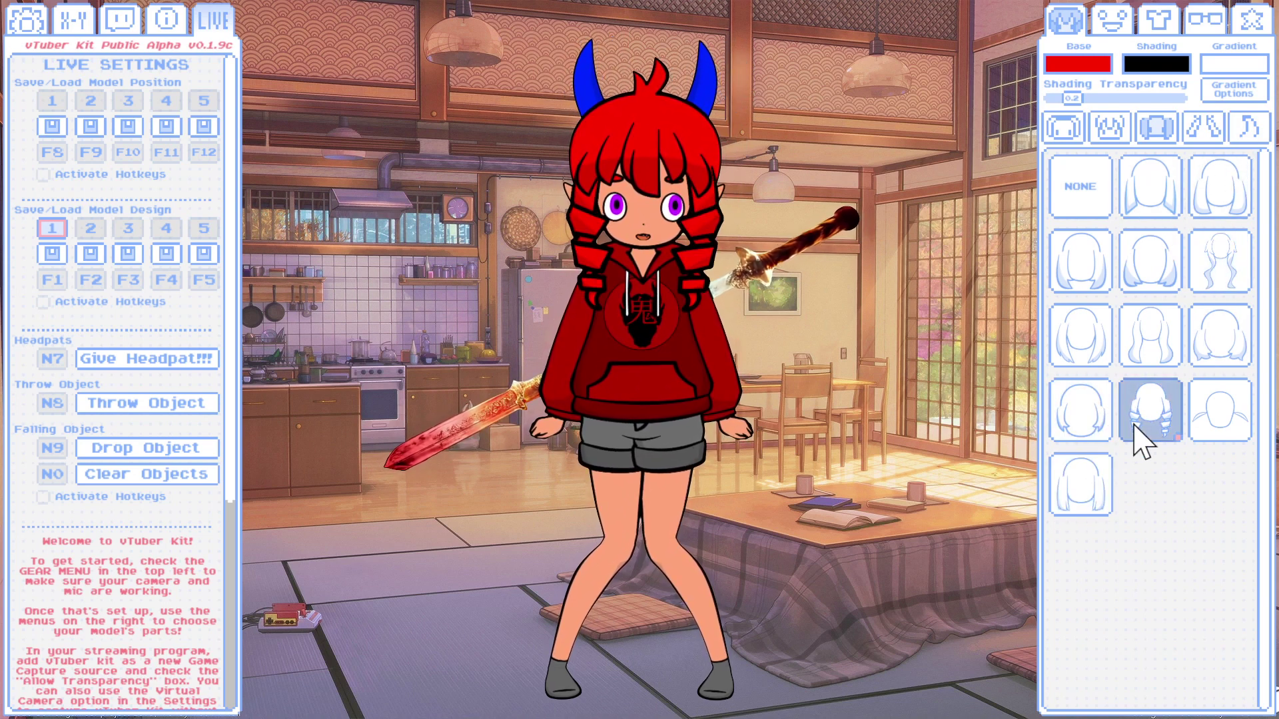
pyautogui.click(1221, 430)
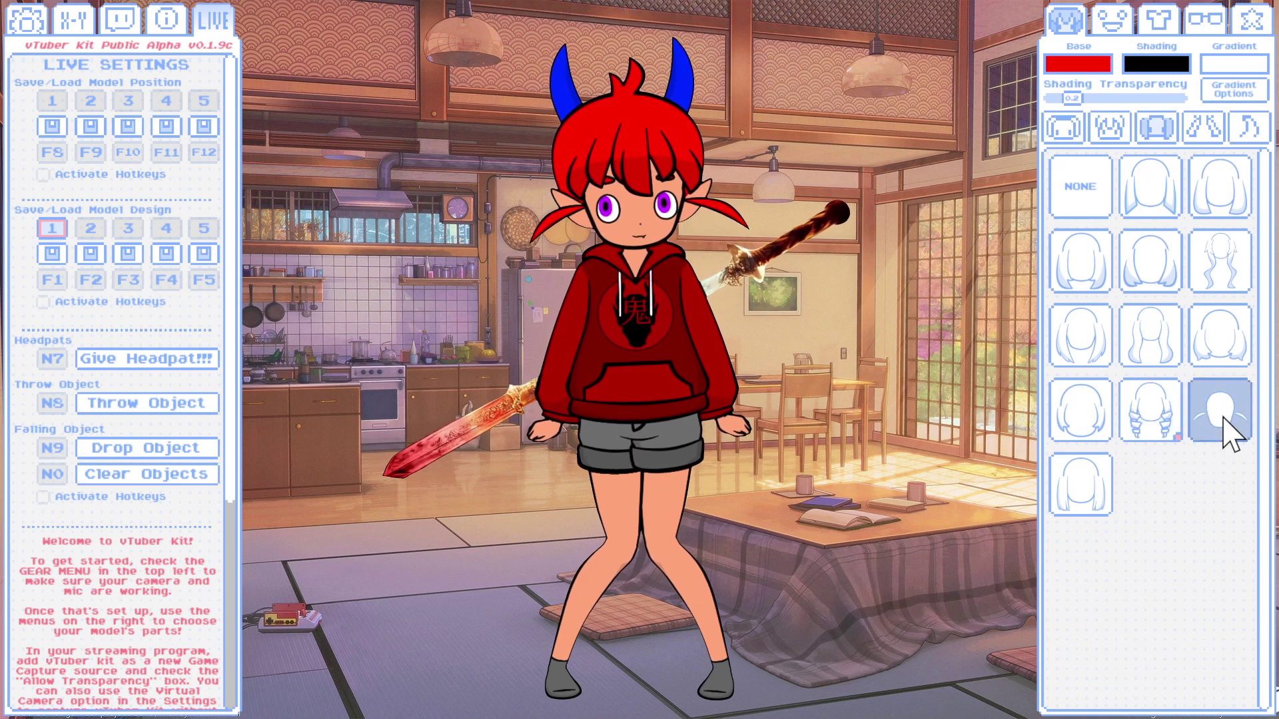
pyautogui.click(1228, 206)
pyautogui.click(1154, 215)
pyautogui.click(1151, 266)
pyautogui.click(1080, 270)
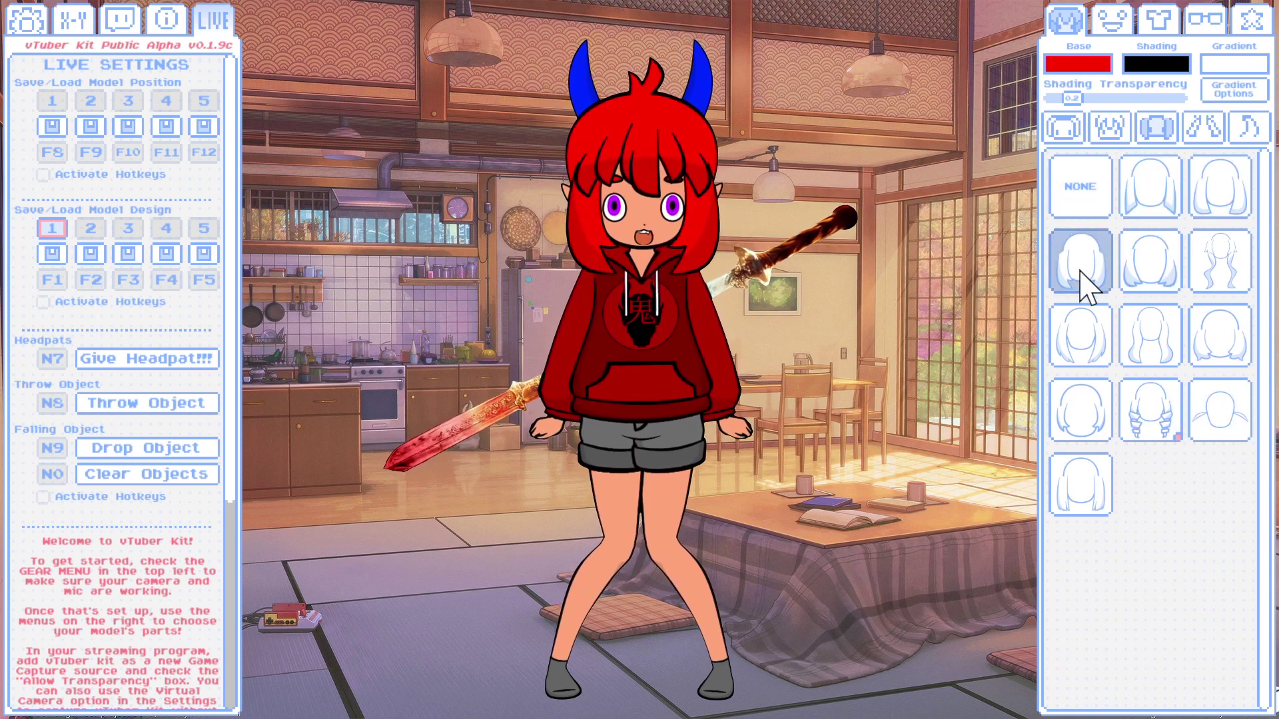
pyautogui.click(1095, 346)
pyautogui.click(1142, 337)
pyautogui.click(1224, 359)
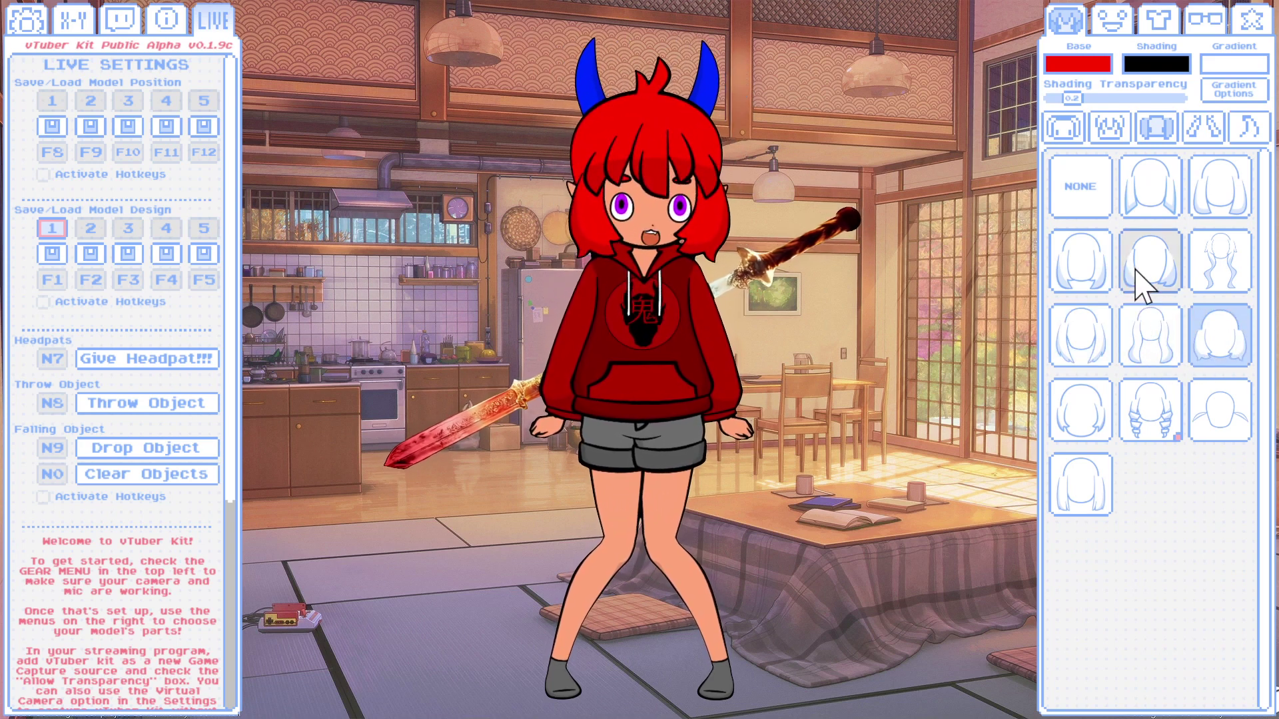
pyautogui.click(1082, 407)
pyautogui.click(1153, 413)
pyautogui.click(1092, 200)
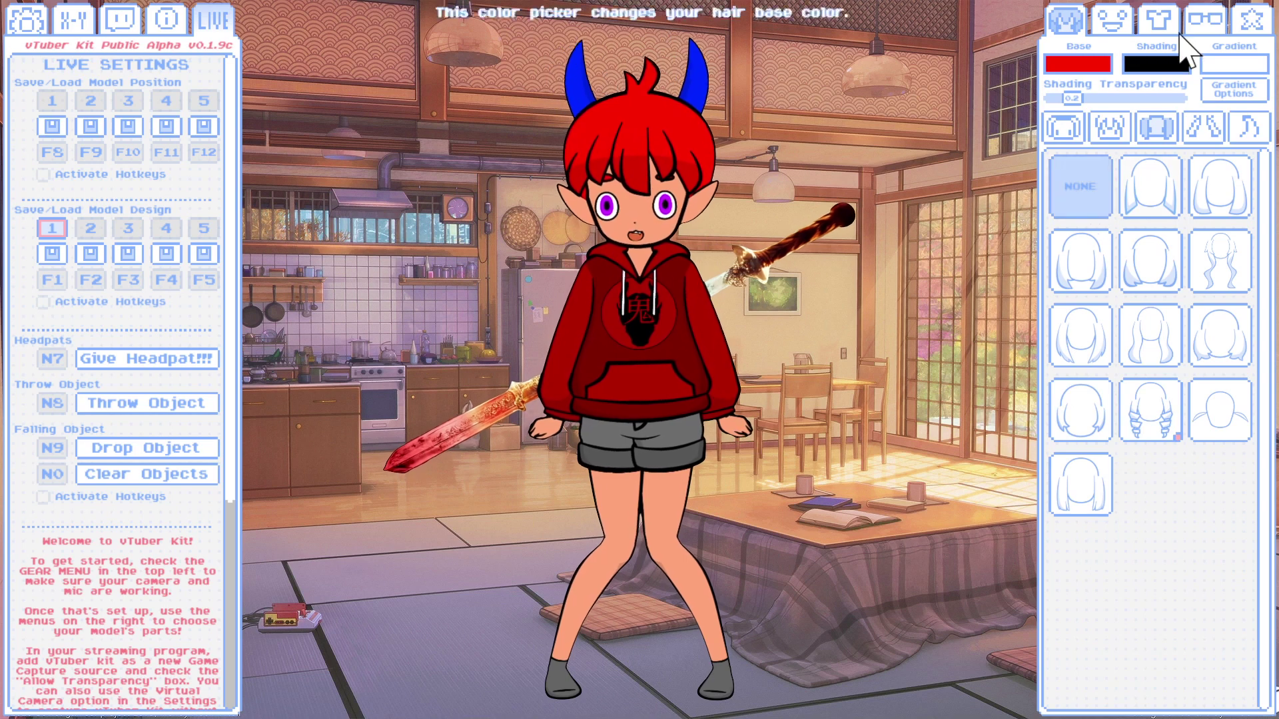
# Try out the different hair tufts on top of the avatar's head and return to the original flame-shaped tuft.
pyautogui.click(1202, 129)
pyautogui.click(1247, 130)
pyautogui.click(1089, 283)
pyautogui.click(1151, 279)
pyautogui.click(1243, 278)
pyautogui.click(1103, 343)
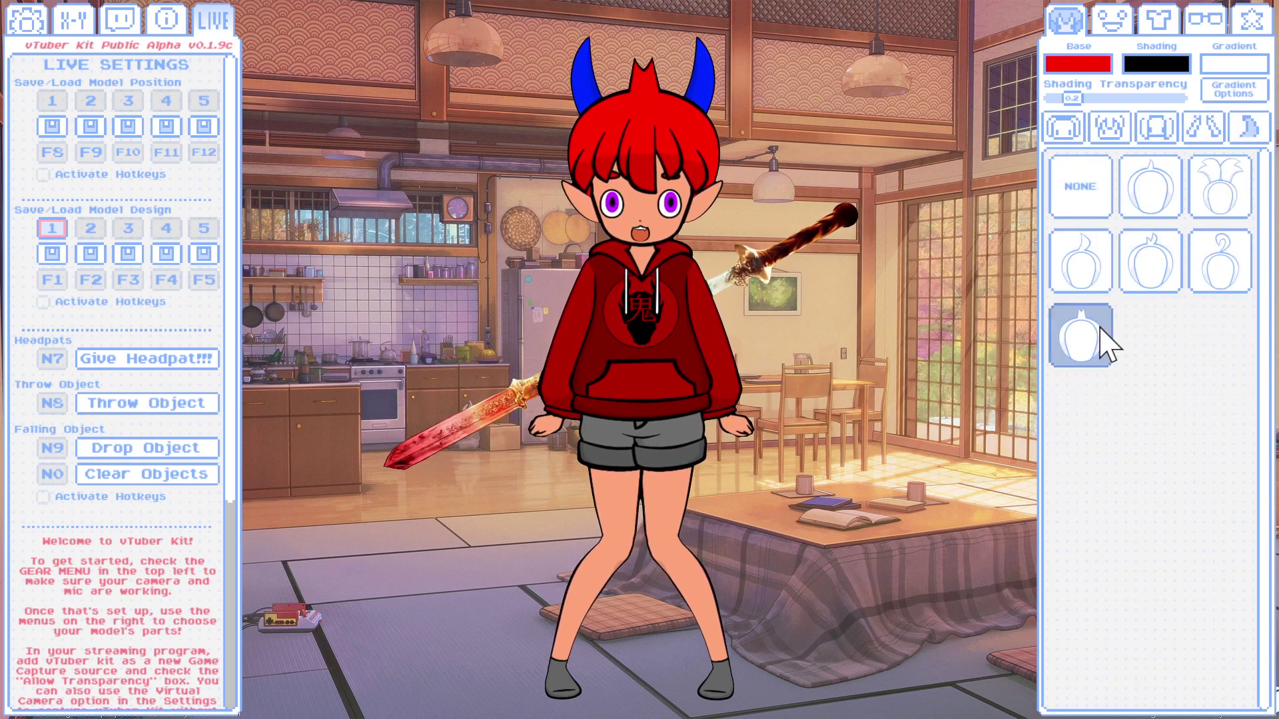
pyautogui.click(1222, 212)
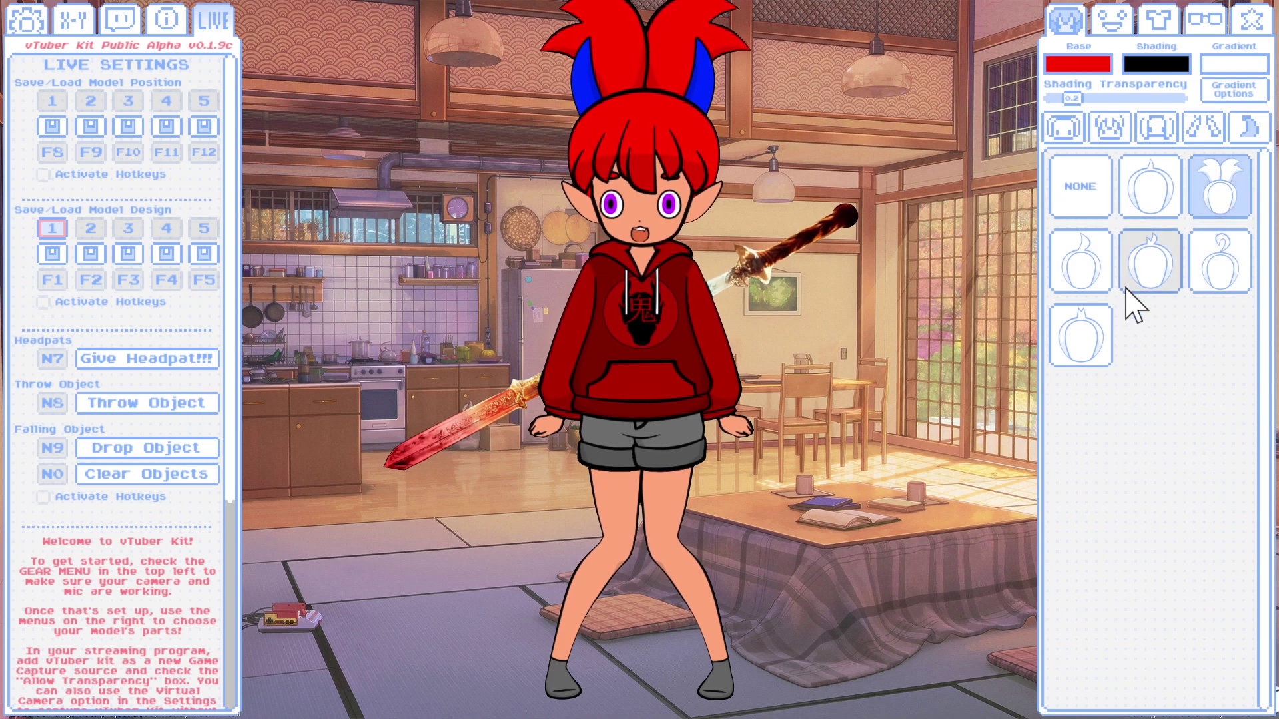
pyautogui.click(1149, 266)
# Try different horizontal and vertical eye scaling values and return both scales to 1.0.
pyautogui.click(1111, 20)
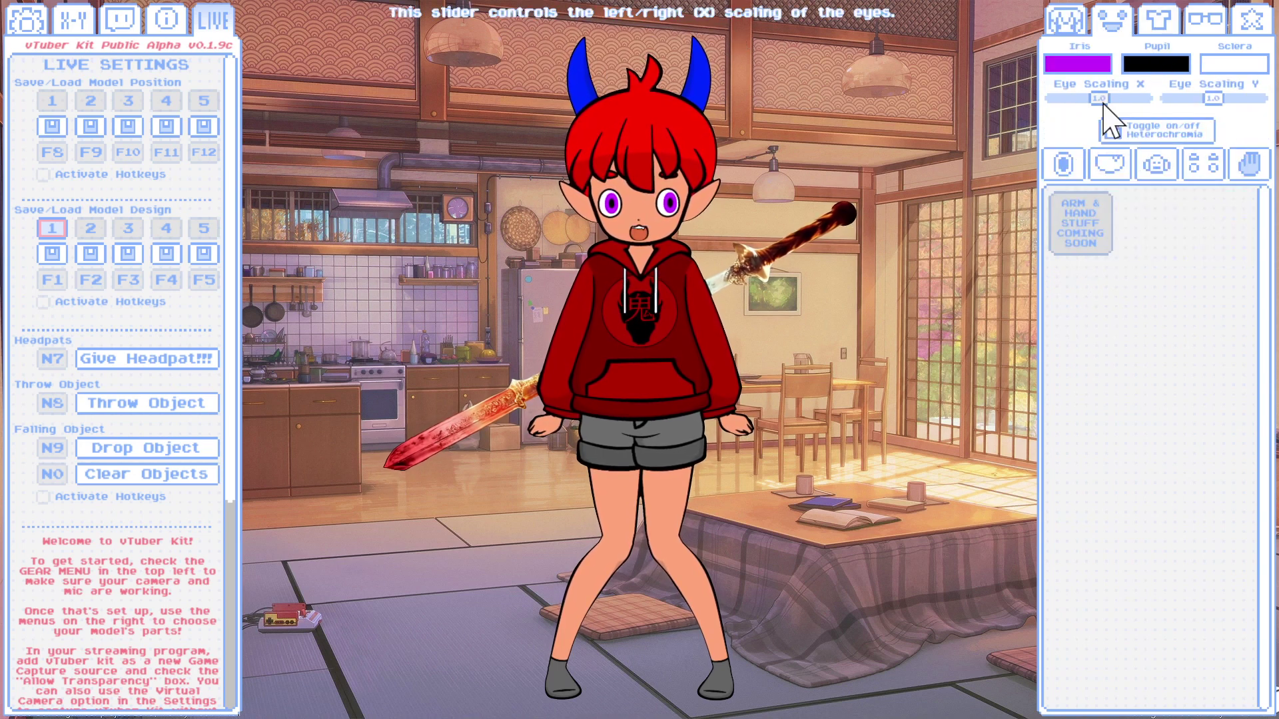
pyautogui.moveTo(1104, 100); pyautogui.dragTo(890, 90)
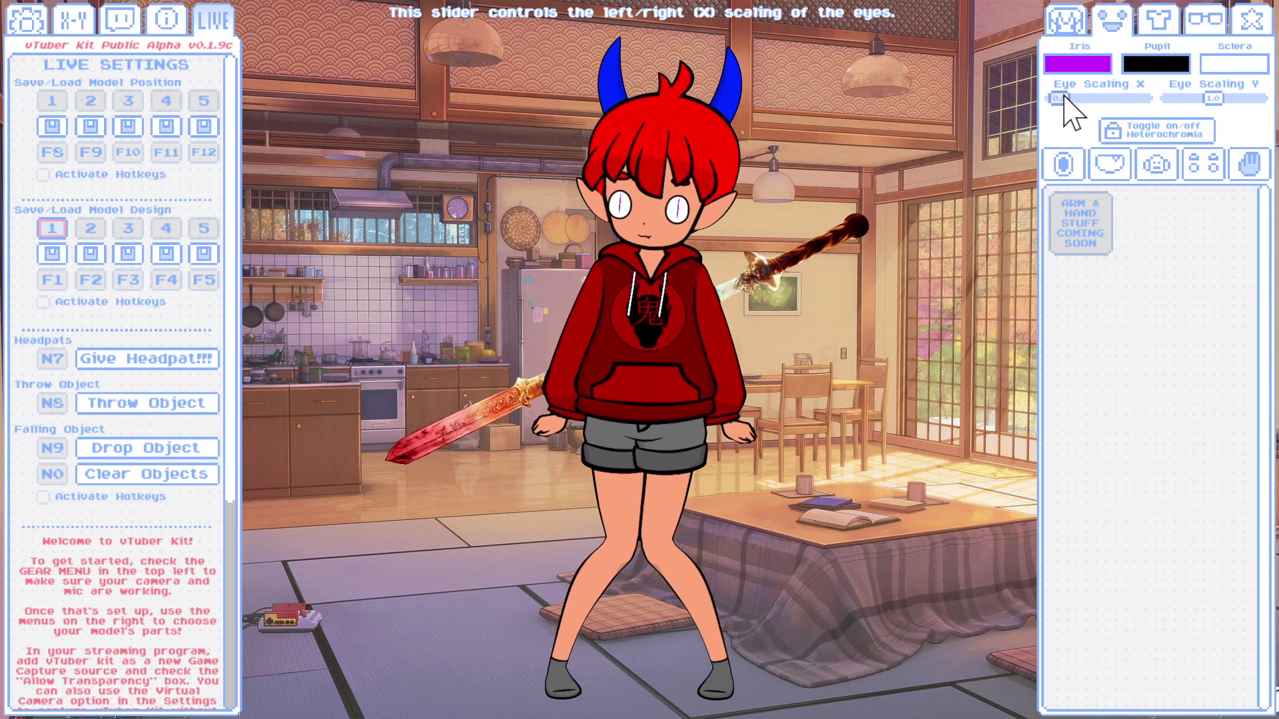
pyautogui.moveTo(1088, 93); pyautogui.dragTo(1159, 95)
pyautogui.moveTo(1222, 97); pyautogui.dragTo(1176, 103)
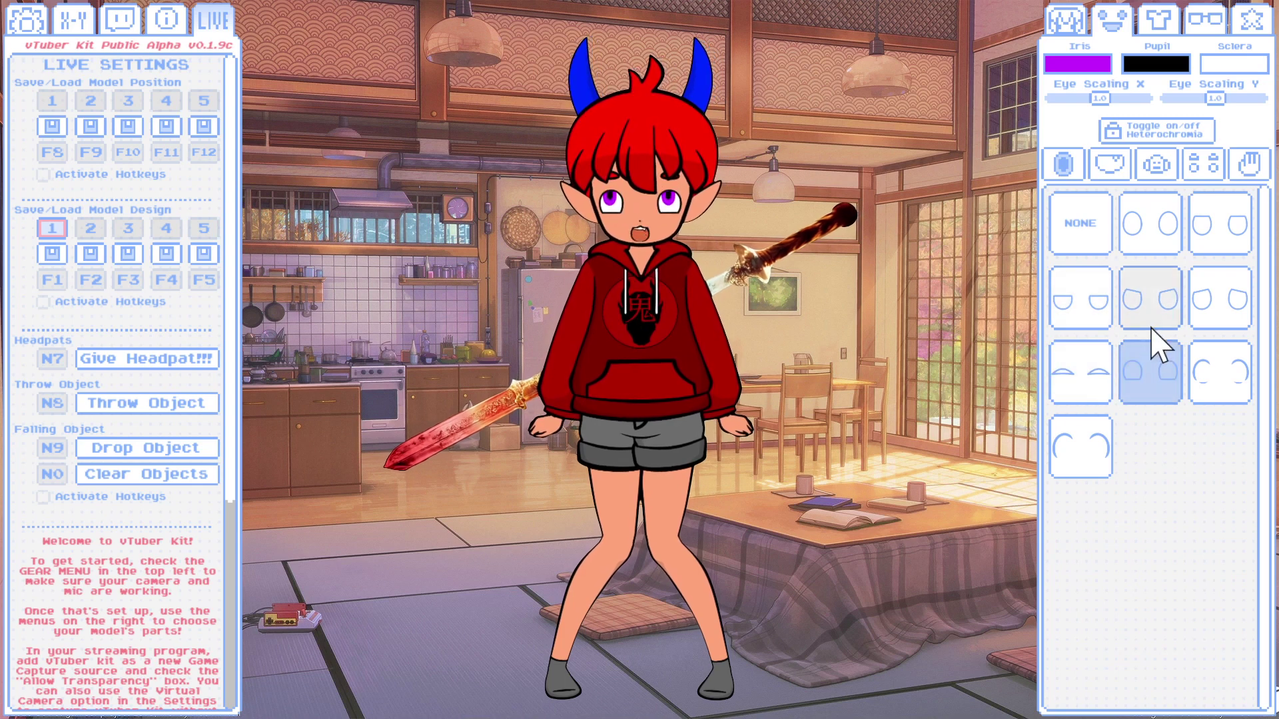
# Try the short-sleeved and long-sleeved kimono outfits on the avatar and return to the red hoodie top.
pyautogui.click(1157, 20)
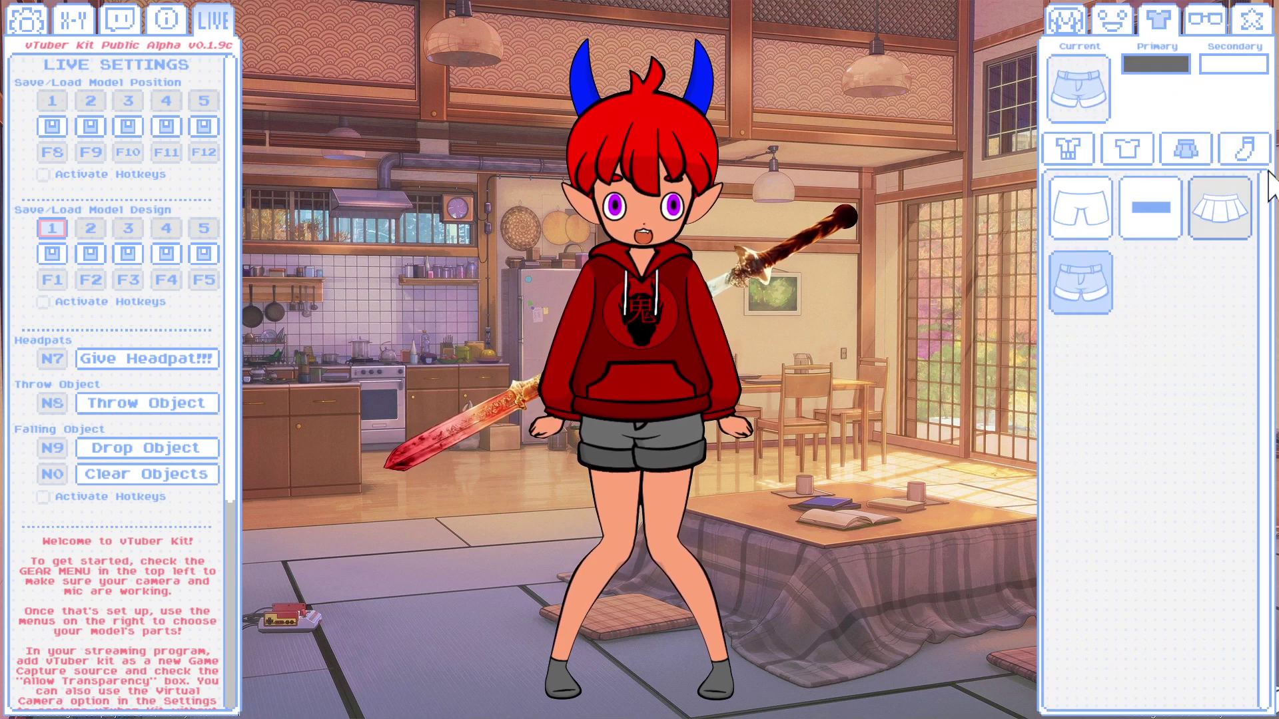
pyautogui.click(1109, 148)
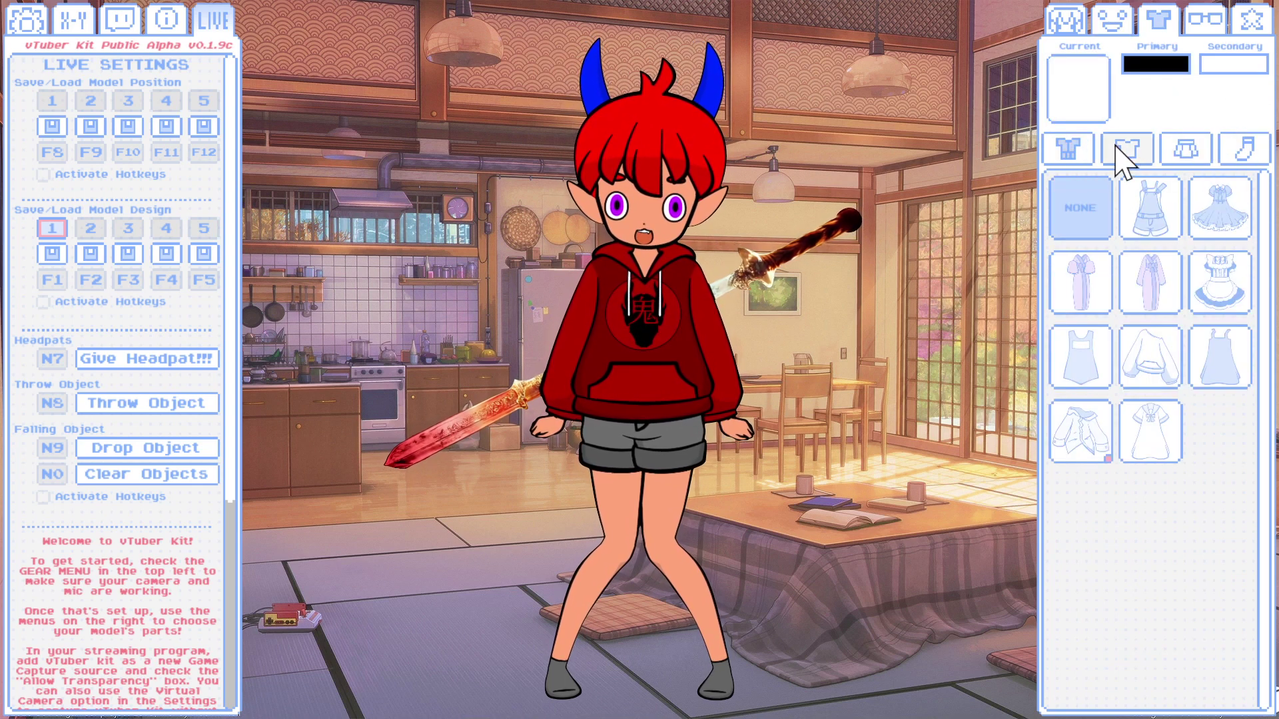
pyautogui.click(1099, 303)
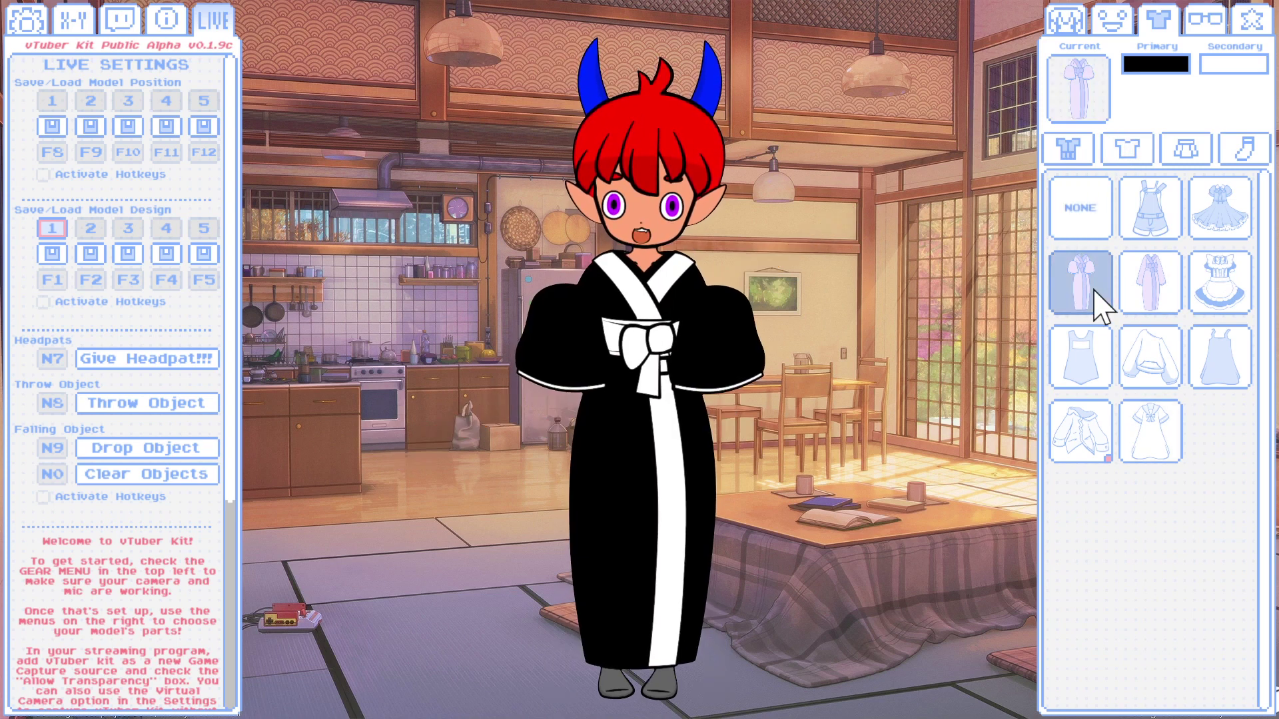
pyautogui.click(1157, 288)
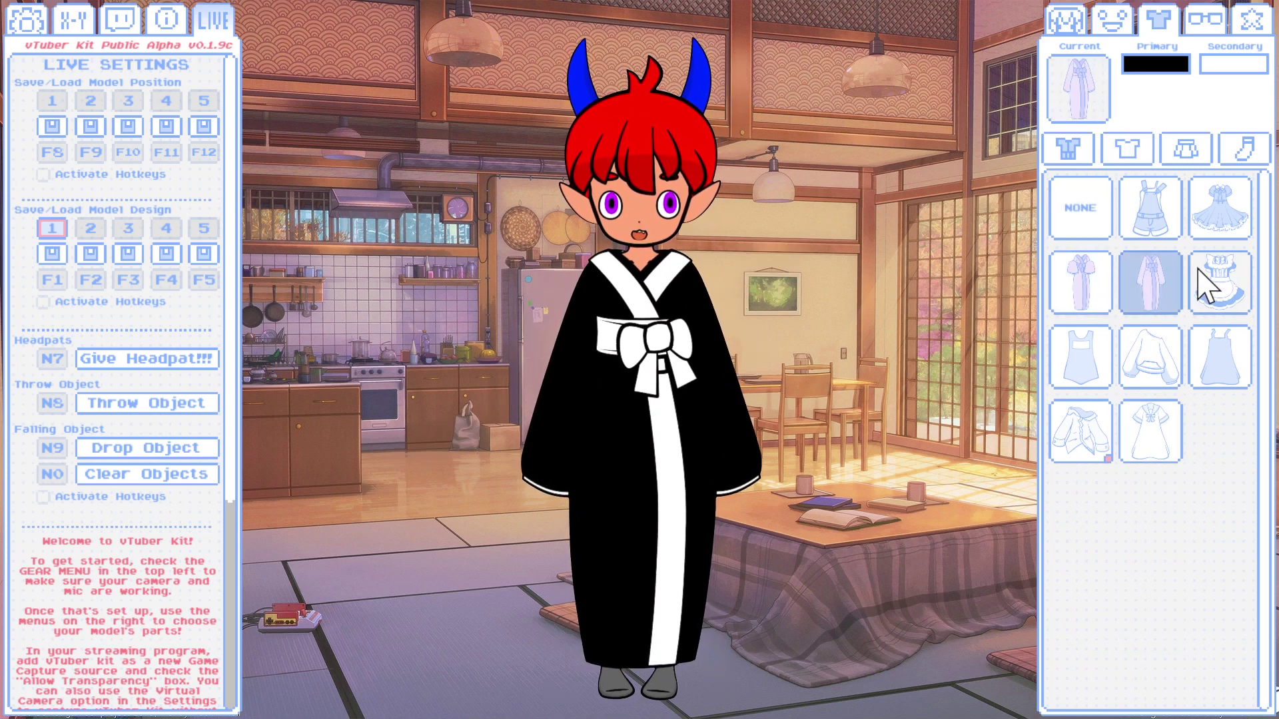
pyautogui.click(1147, 366)
pyautogui.click(1147, 285)
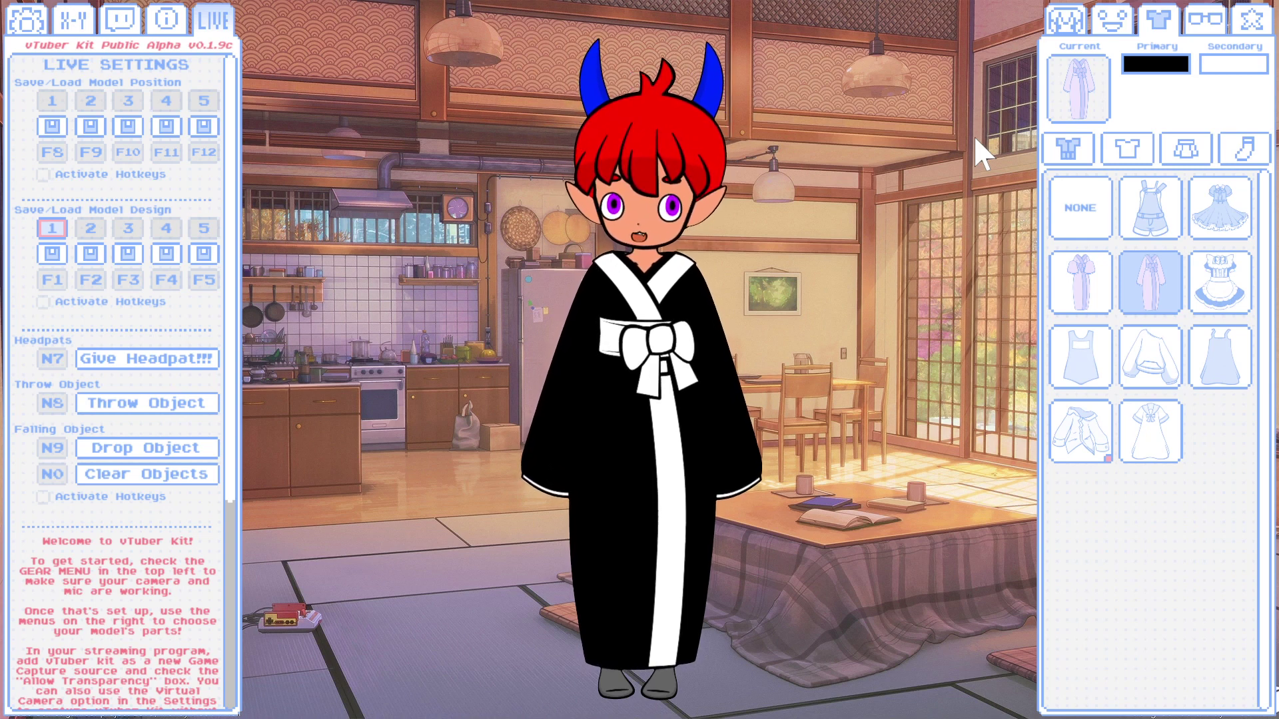
pyautogui.click(1127, 148)
pyautogui.click(1105, 280)
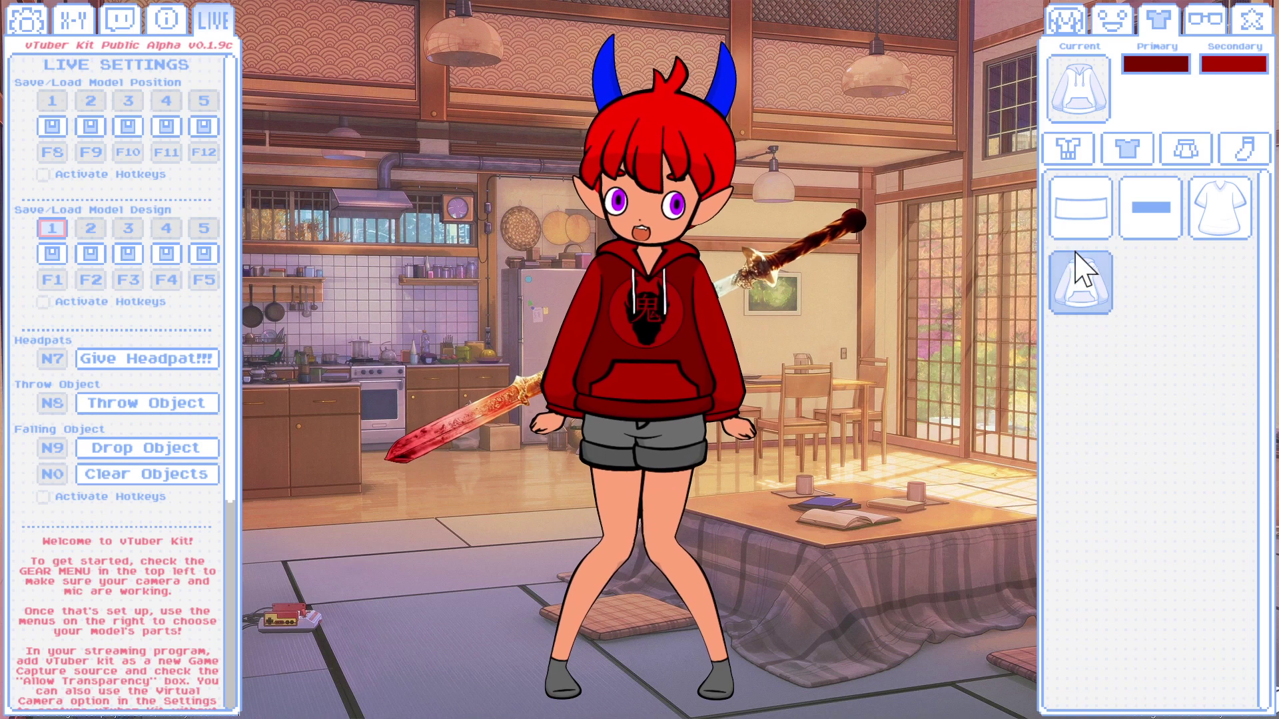
# Try the neck band and thin tail accessories on the avatar and recolour the tail red (#FF0000).
pyautogui.click(1205, 19)
pyautogui.click(1220, 541)
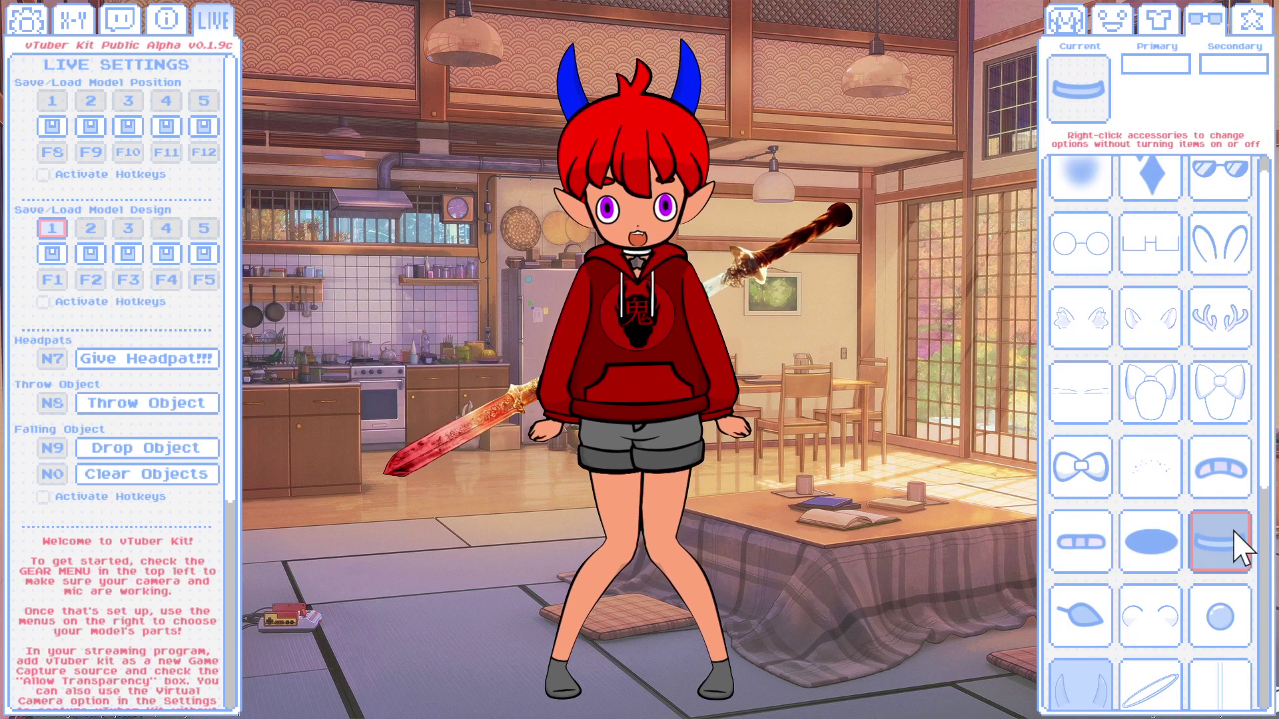
pyautogui.scroll(-5, 1092, 560)
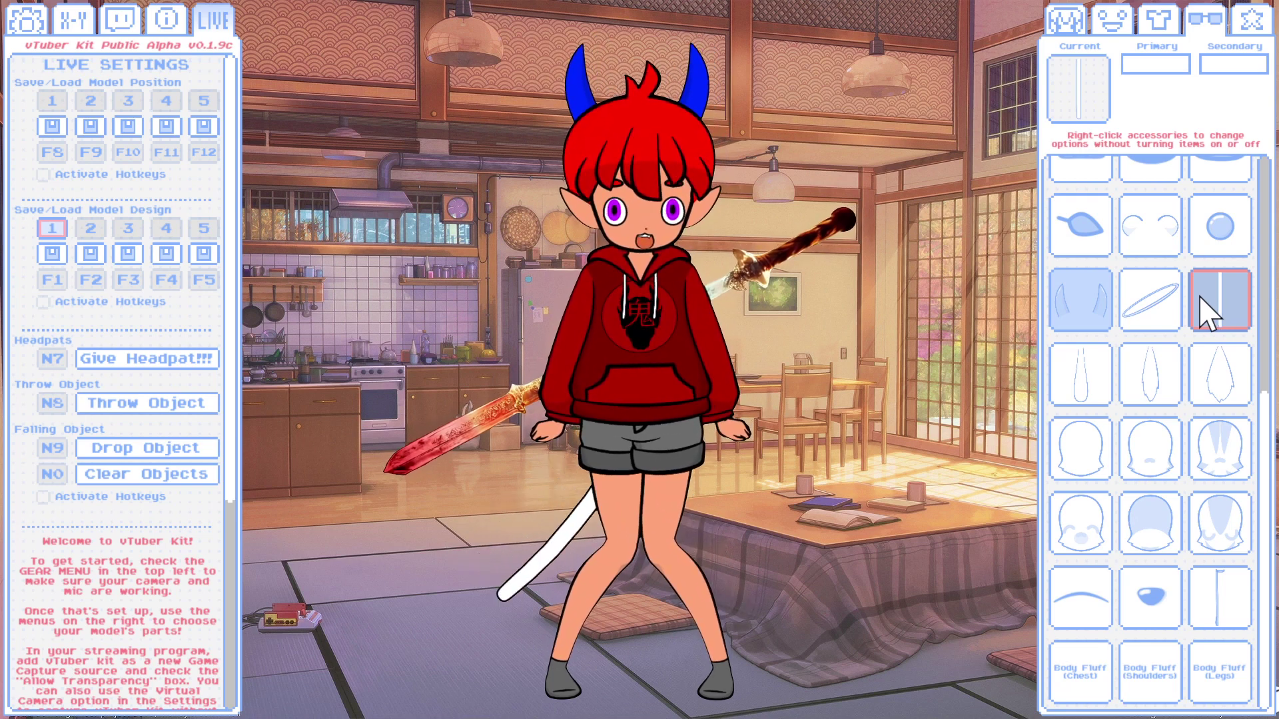
pyautogui.click(1173, 65)
pyautogui.moveTo(96, 520); pyautogui.dragTo(5, 481)
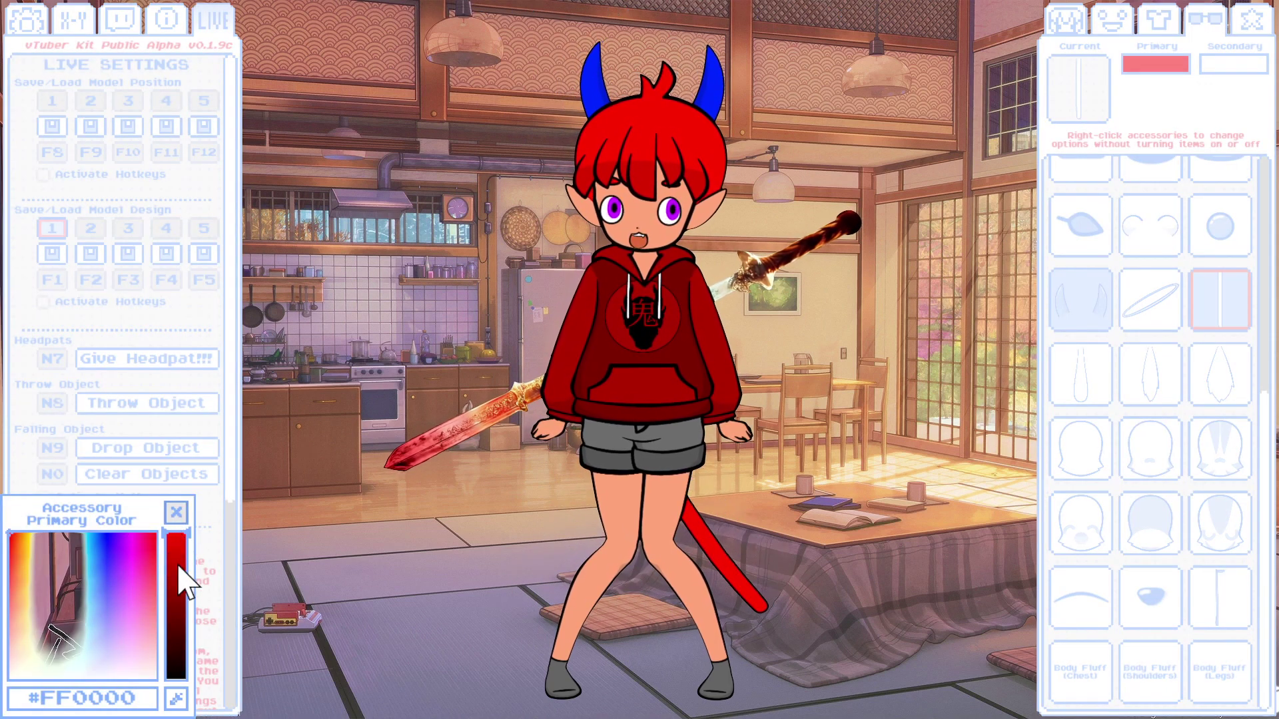
pyautogui.click(183, 611)
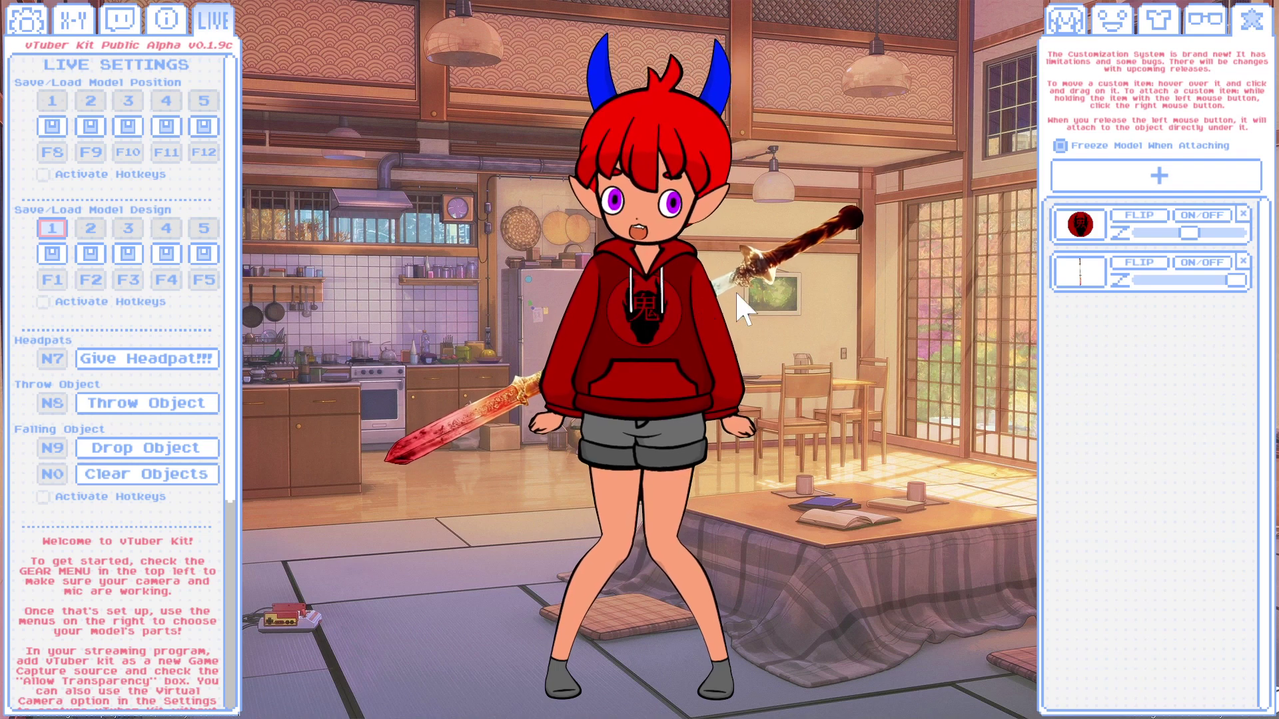
# Add a custom item, place it beside the avatar and replace its image with the pentagram PNG.
pyautogui.click(1190, 177)
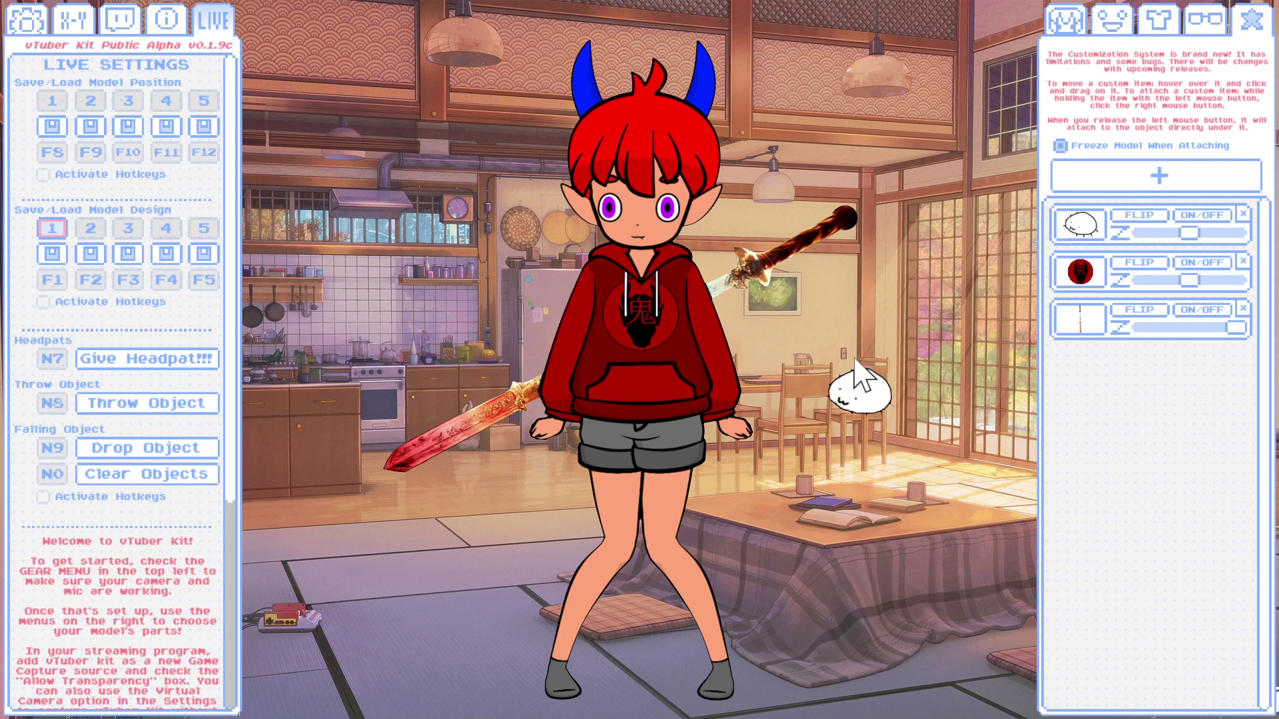
pyautogui.moveTo(576, 200); pyautogui.dragTo(831, 360)
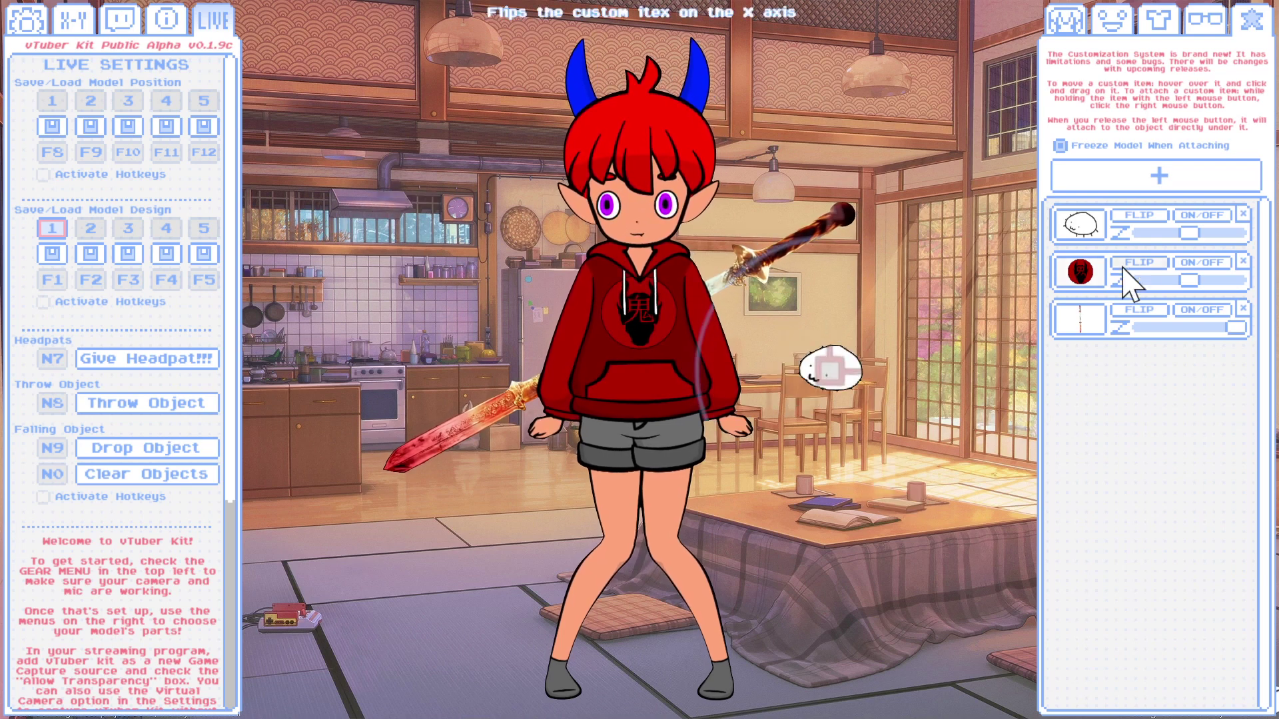
pyautogui.click(1081, 225)
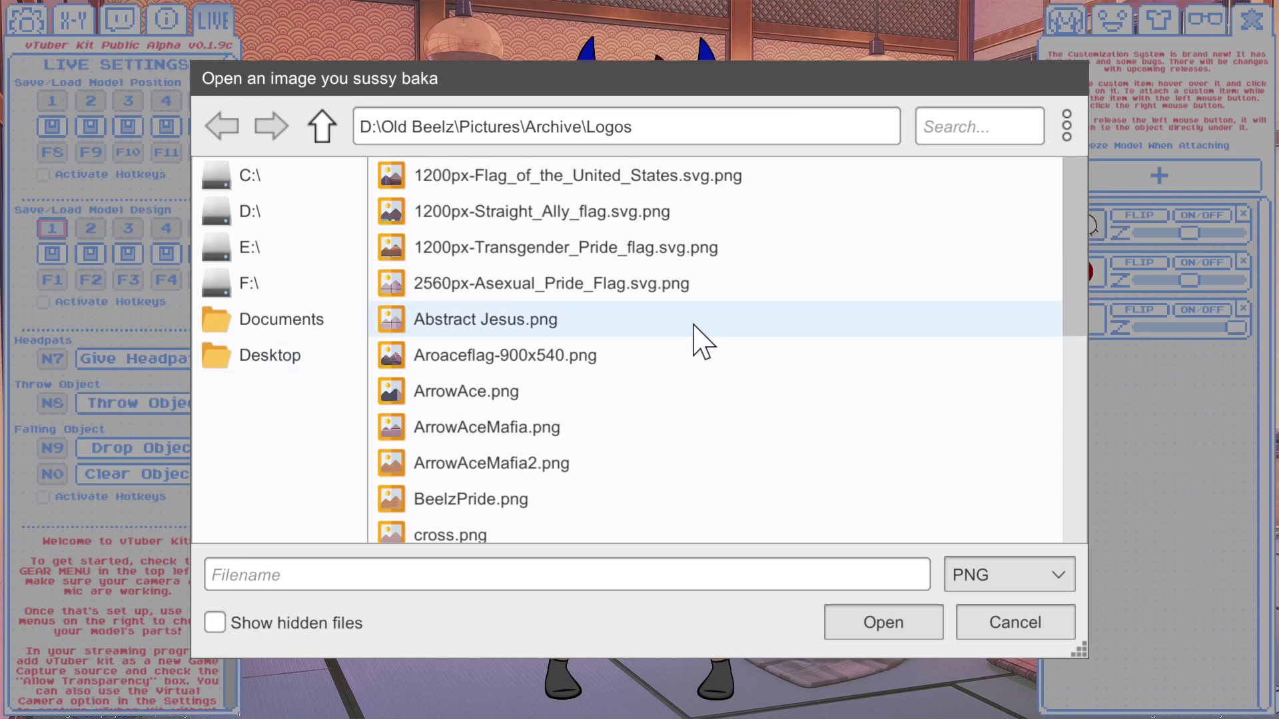
pyautogui.scroll(-5, 698, 343)
pyautogui.doubleClick(687, 414)
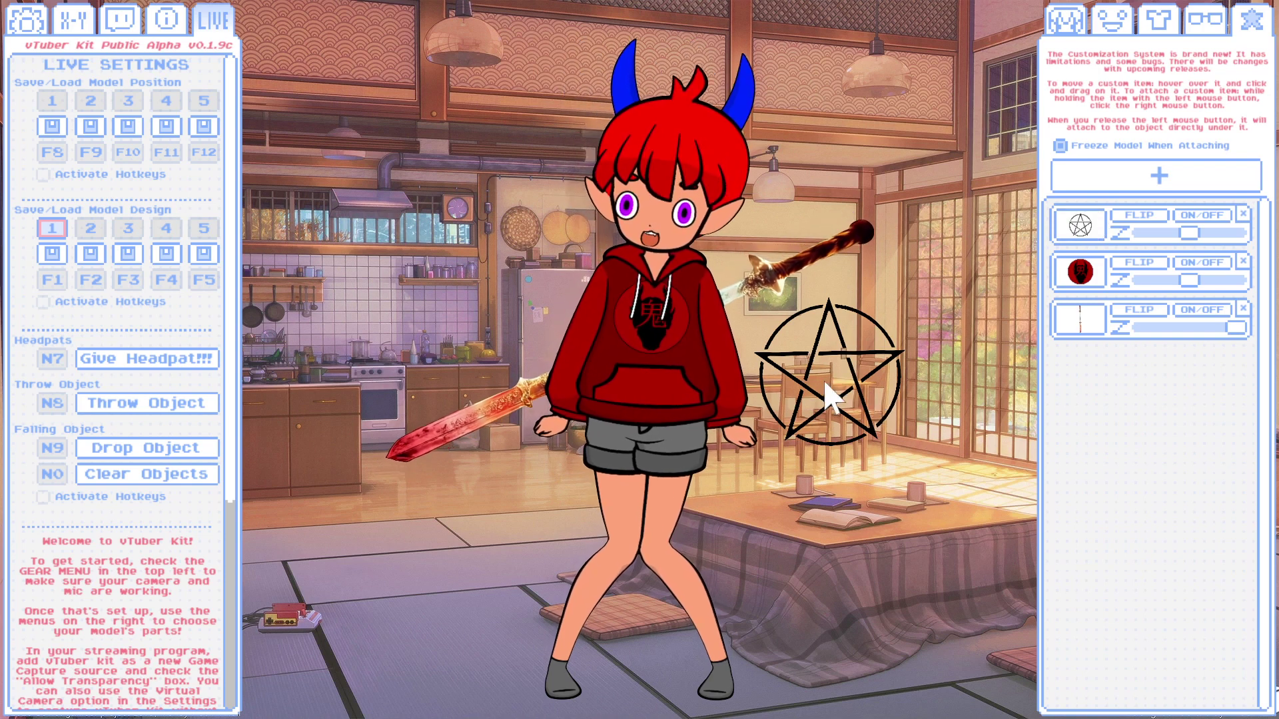
# Attach the card-shaped custom image beside the avatar's ear as an earring and set its Z depth to the lowest value.
pyautogui.moveTo(489, 316); pyautogui.dragTo(580, 203)
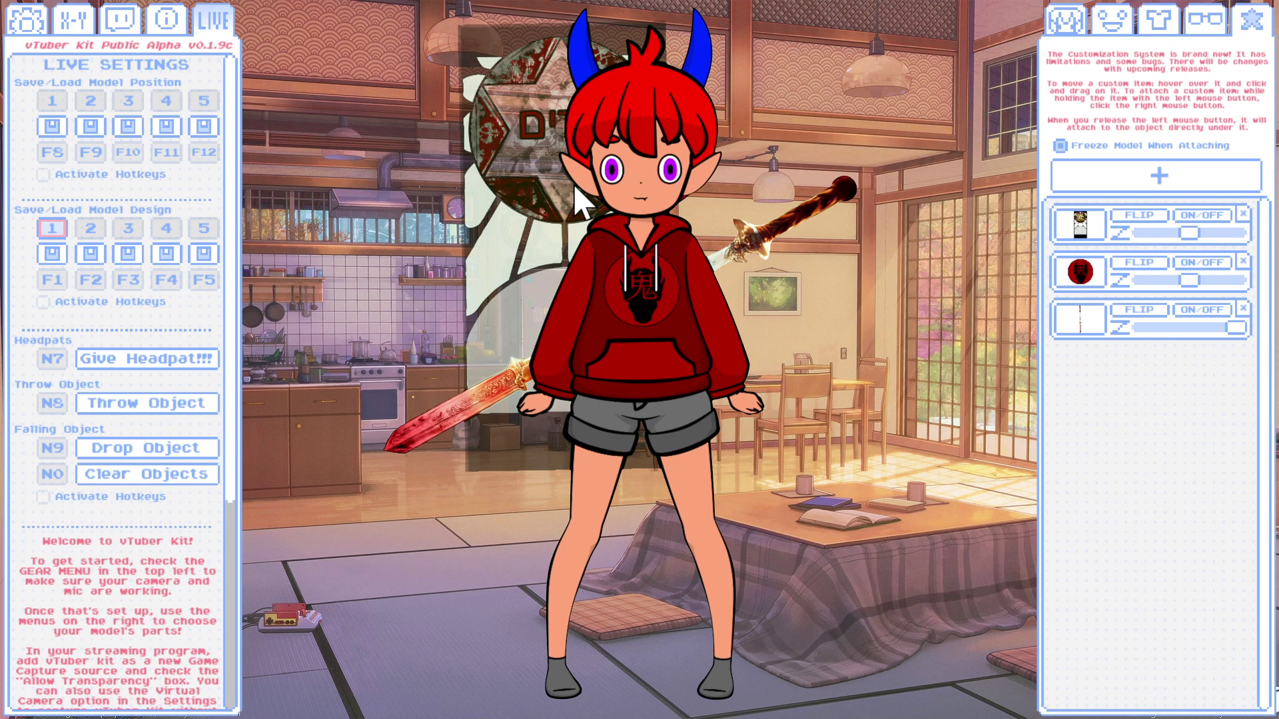
pyautogui.moveTo(577, 198); pyautogui.dragTo(699, 180)
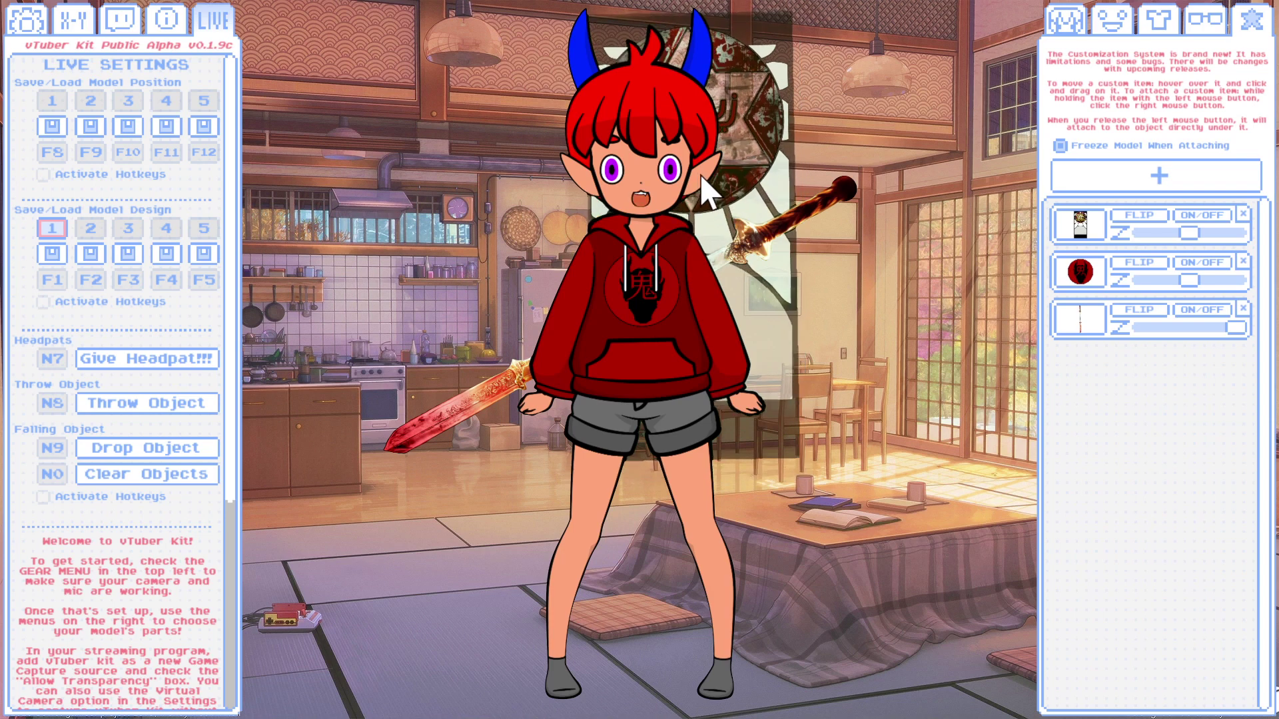
pyautogui.moveTo(700, 176); pyautogui.dragTo(702, 179)
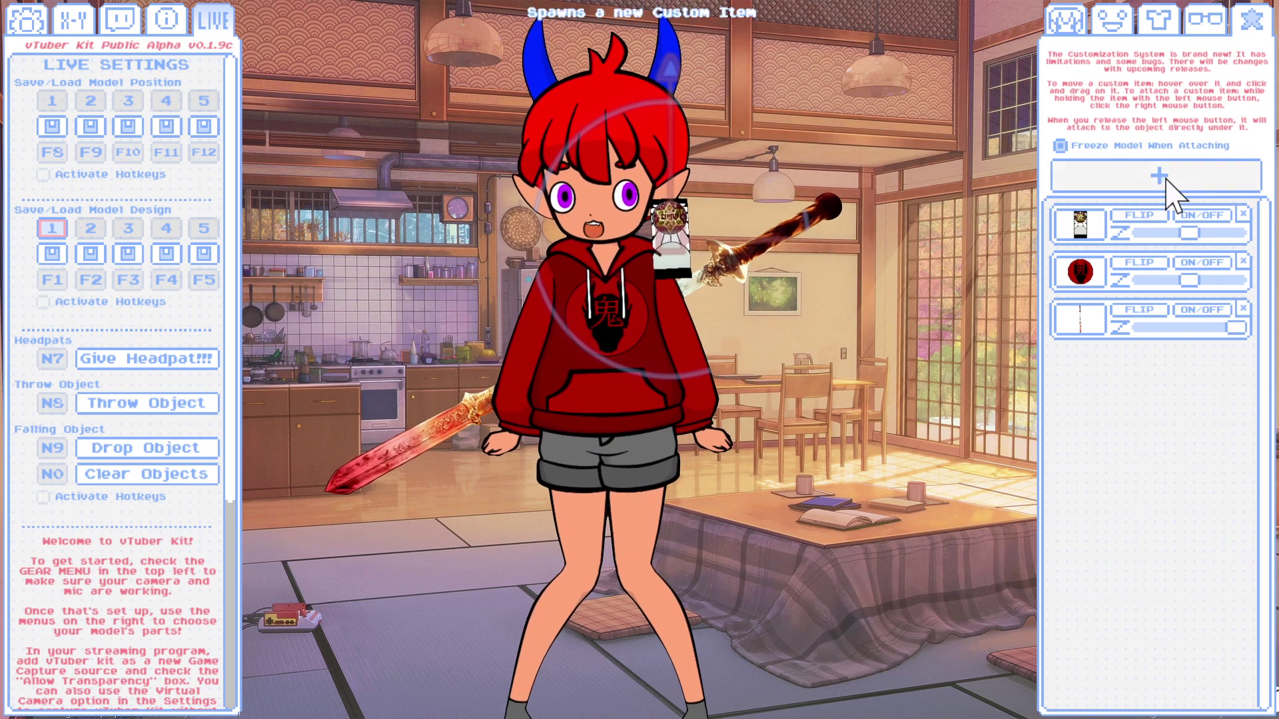
pyautogui.moveTo(1197, 231); pyautogui.dragTo(1201, 243)
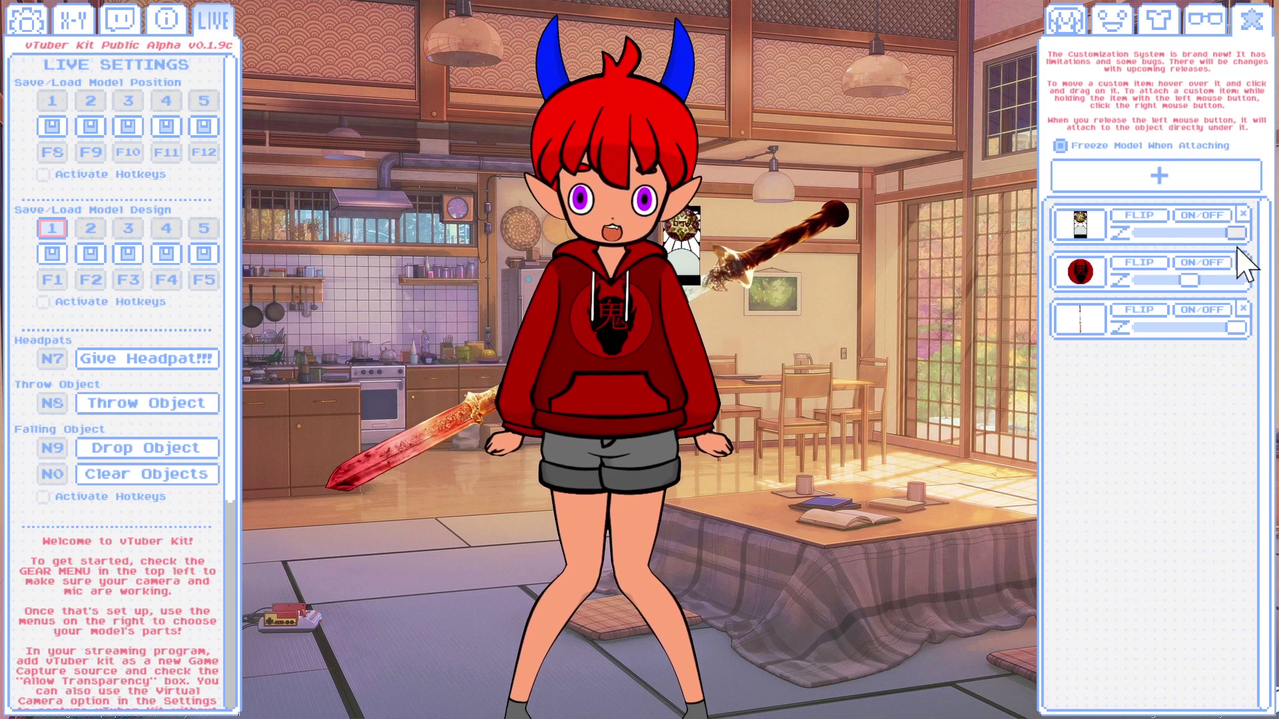
pyautogui.moveTo(1236, 248); pyautogui.dragTo(999, 229)
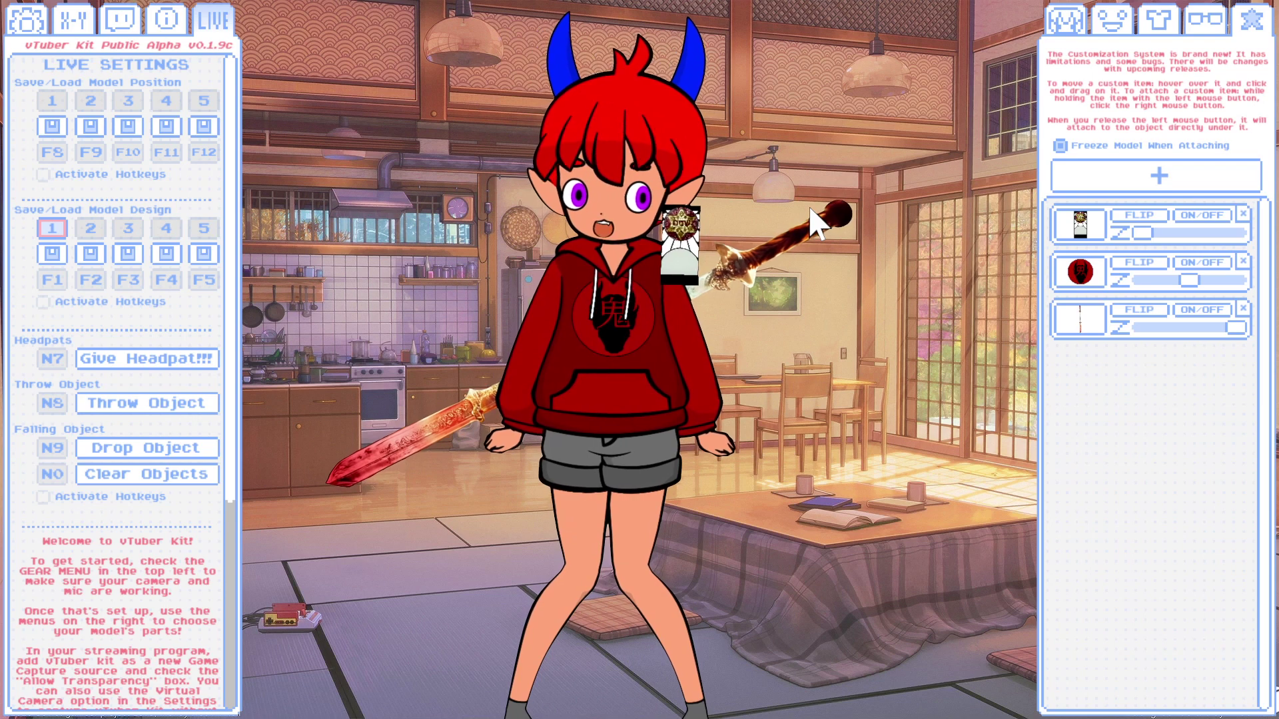
# Look through the game capture, variables, Twitch, information and live settings pages for a way to save the avatar.
pyautogui.moveTo(626, 322)
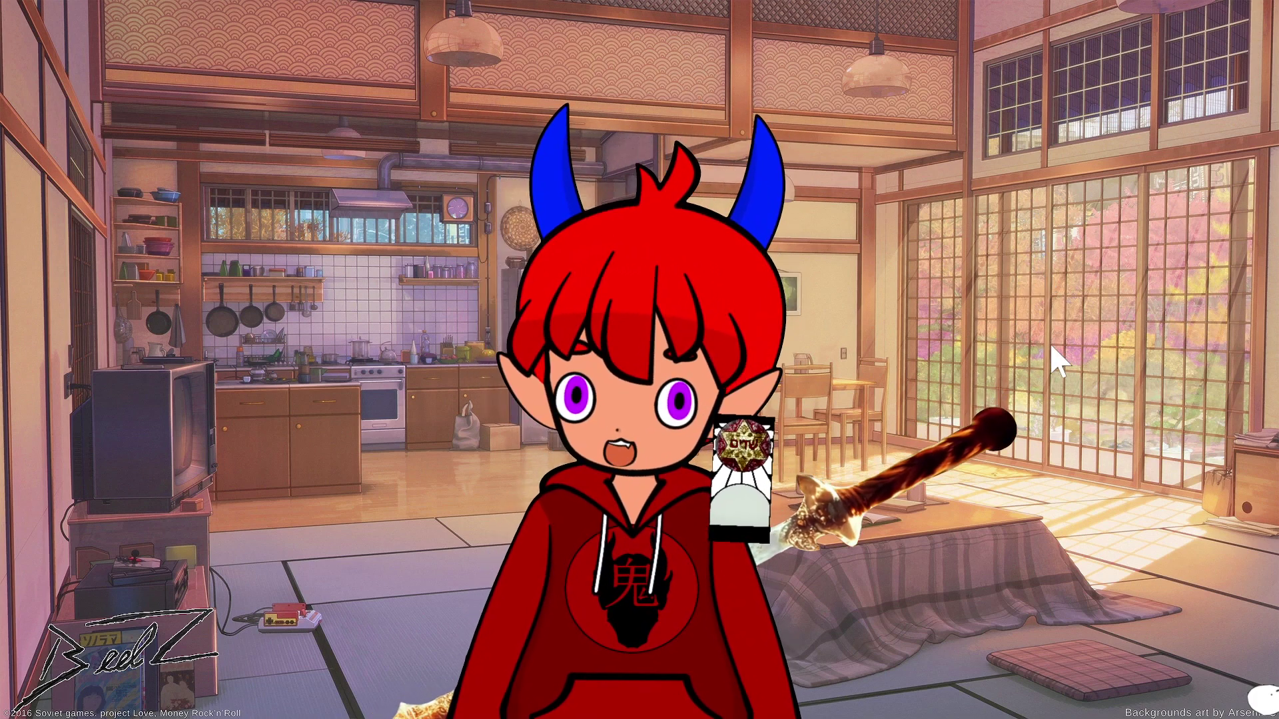
pyautogui.press('Tab')
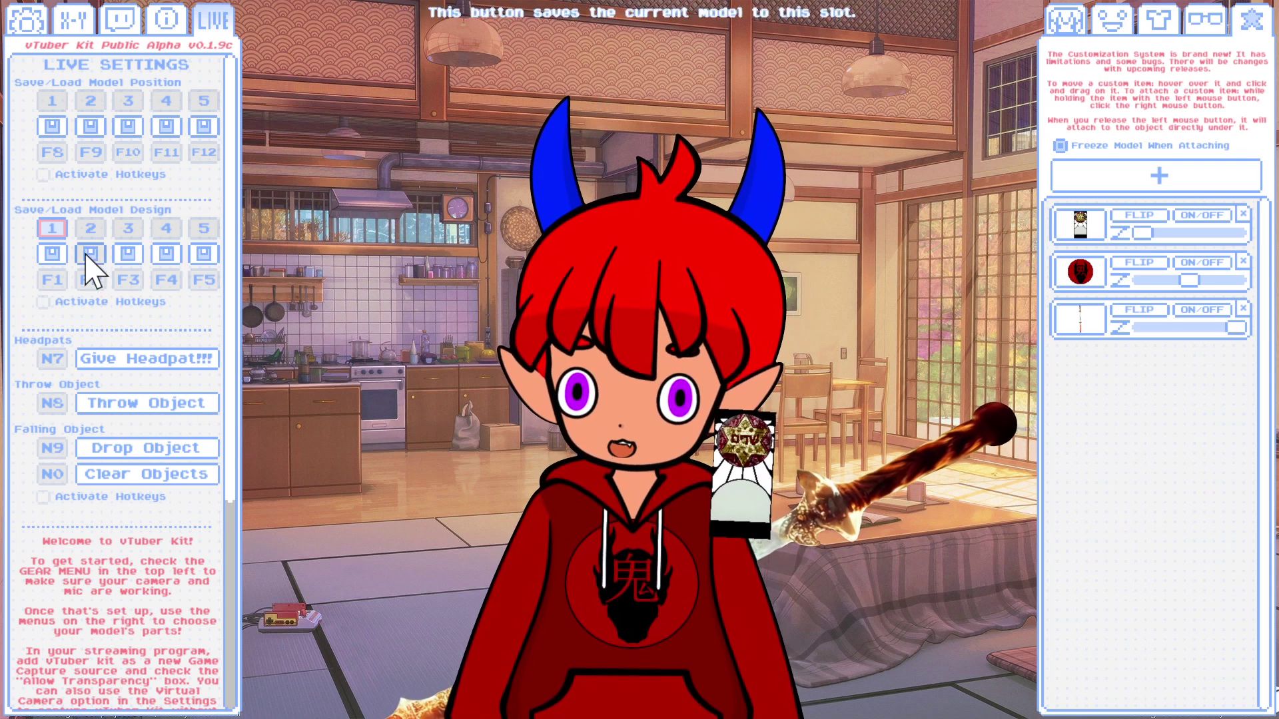
pyautogui.click(34, 28)
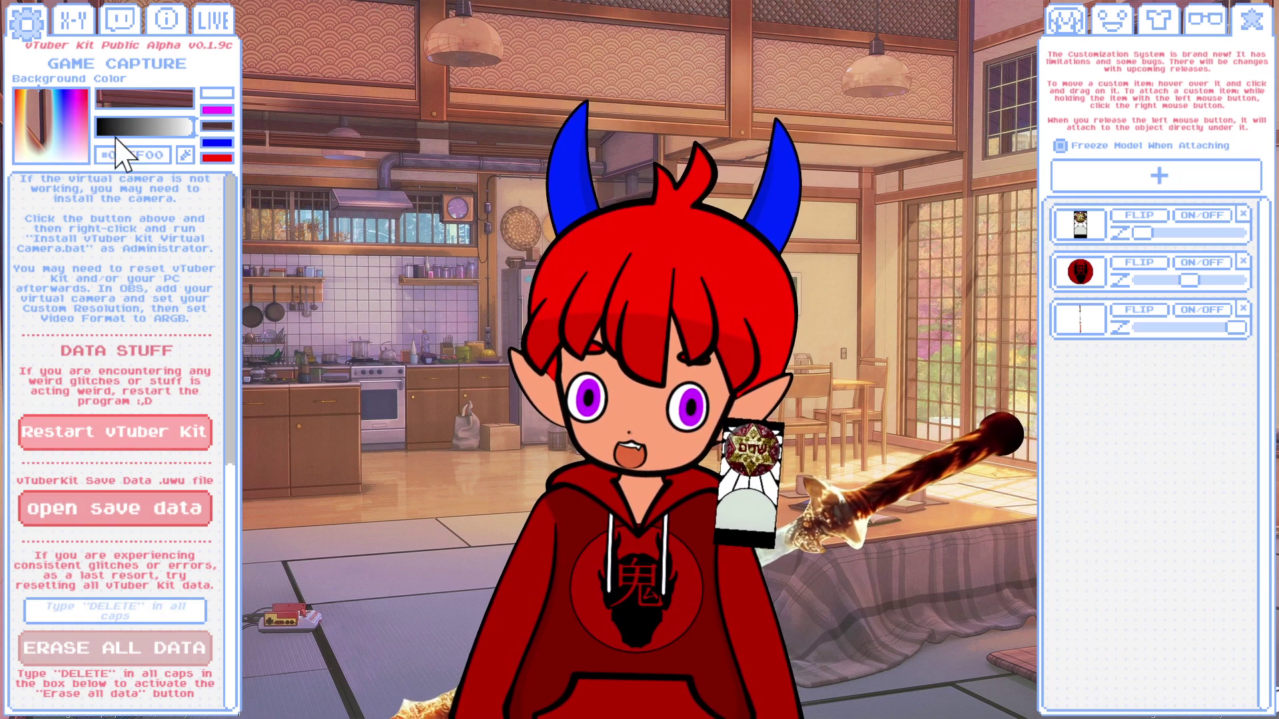
pyautogui.click(74, 20)
pyautogui.click(121, 21)
pyautogui.click(167, 21)
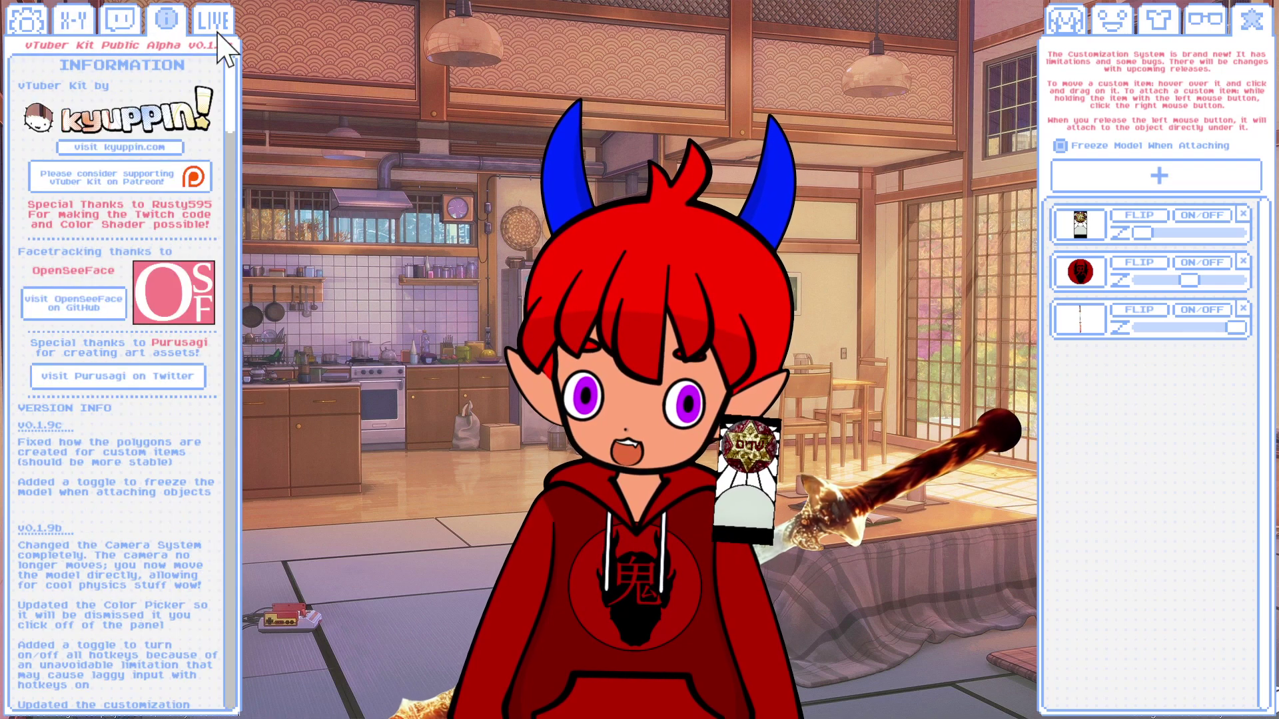
pyautogui.click(213, 21)
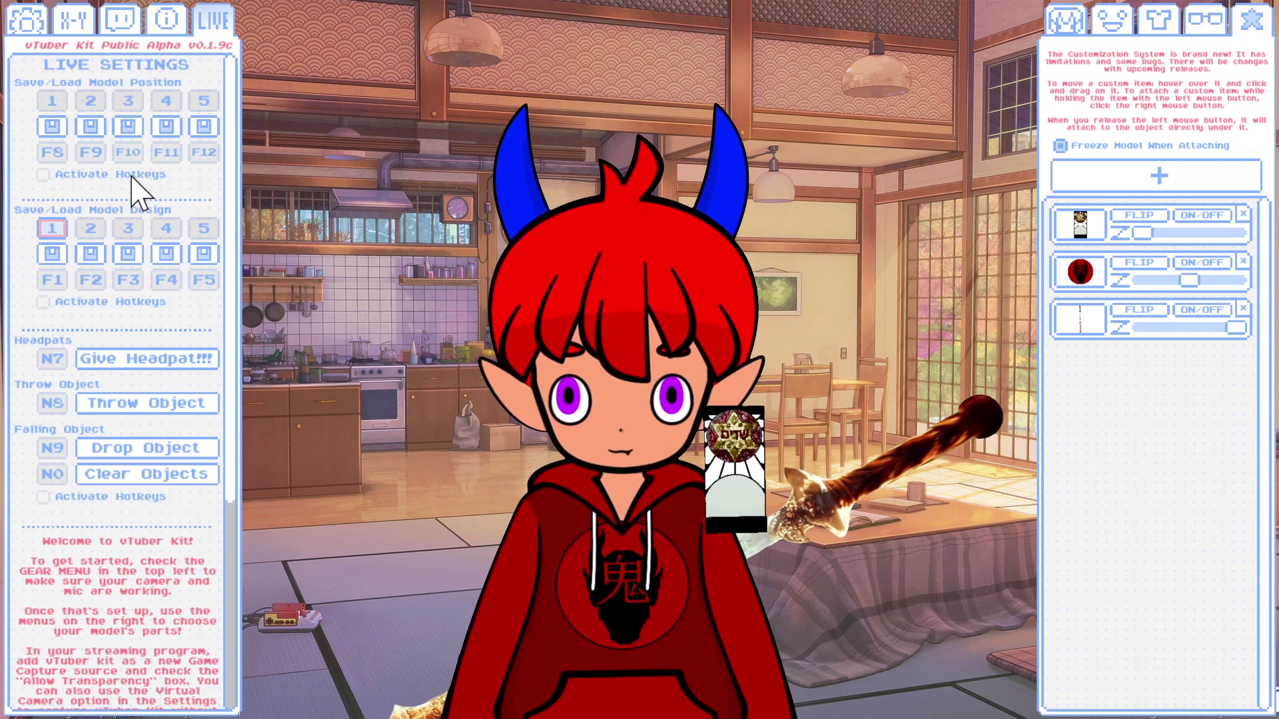
pyautogui.scroll(-5, 157, 300)
pyautogui.scroll(5, 160, 333)
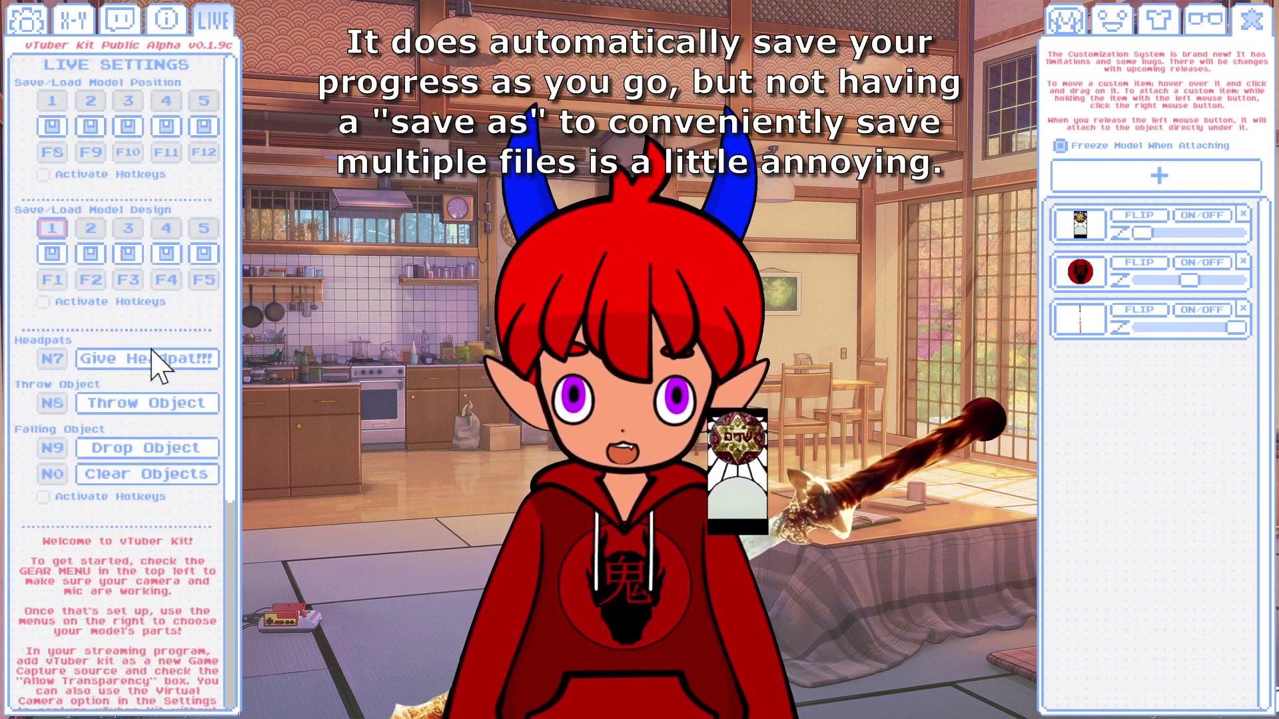
pyautogui.scroll(-5, 206, 354)
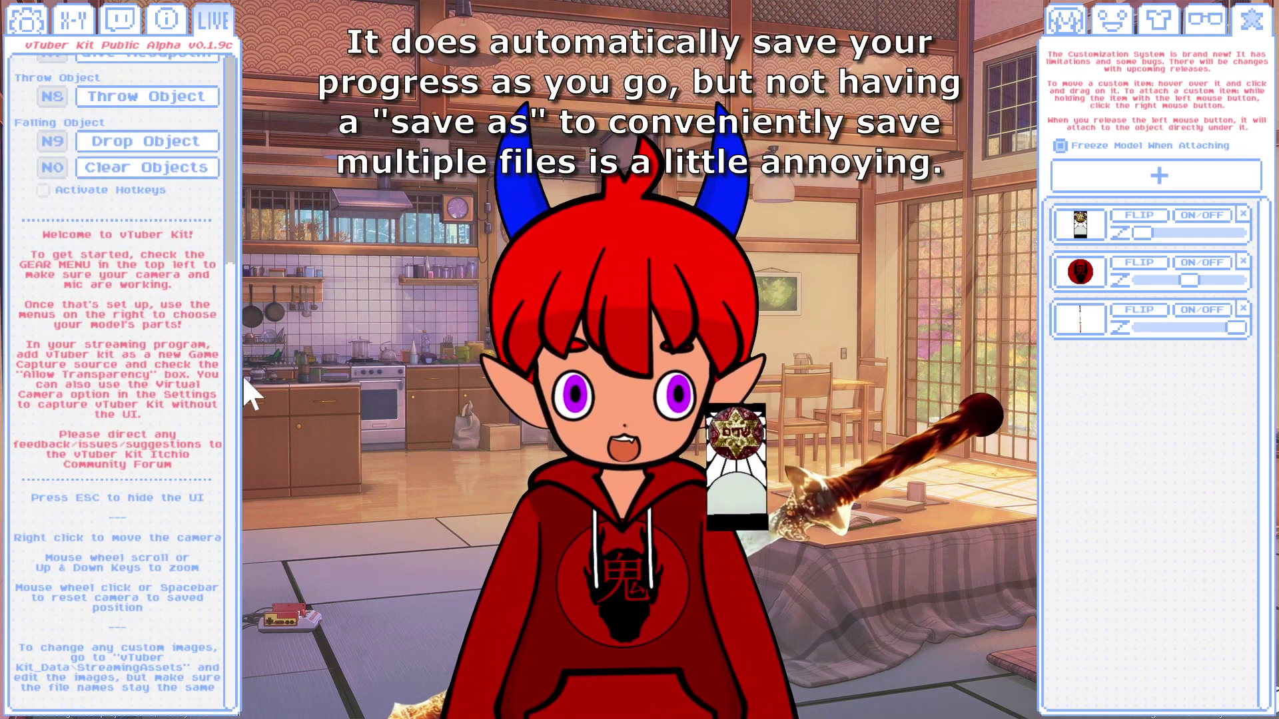
# Recheck the game capture and data settings, the avatar variables and the live settings for a save-as option.
pyautogui.click(25, 8)
pyautogui.scroll(10, 157, 399)
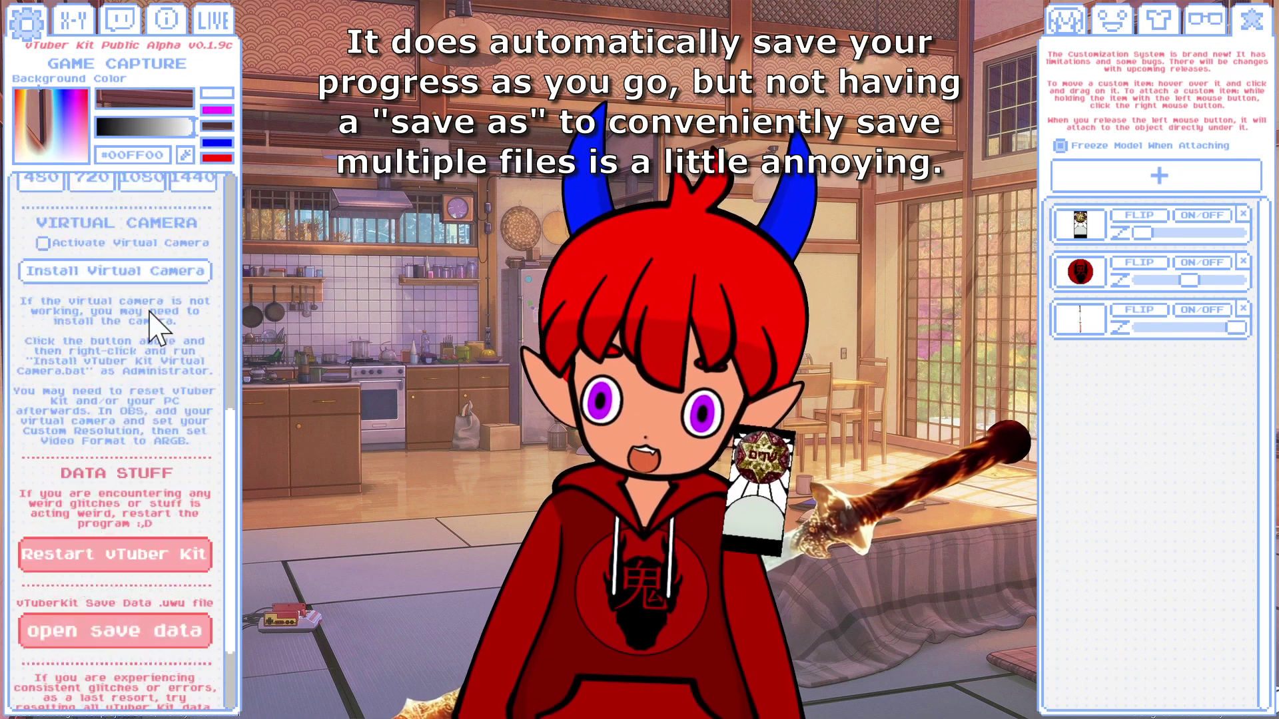
pyautogui.click(212, 23)
pyautogui.click(157, 26)
pyautogui.click(71, 27)
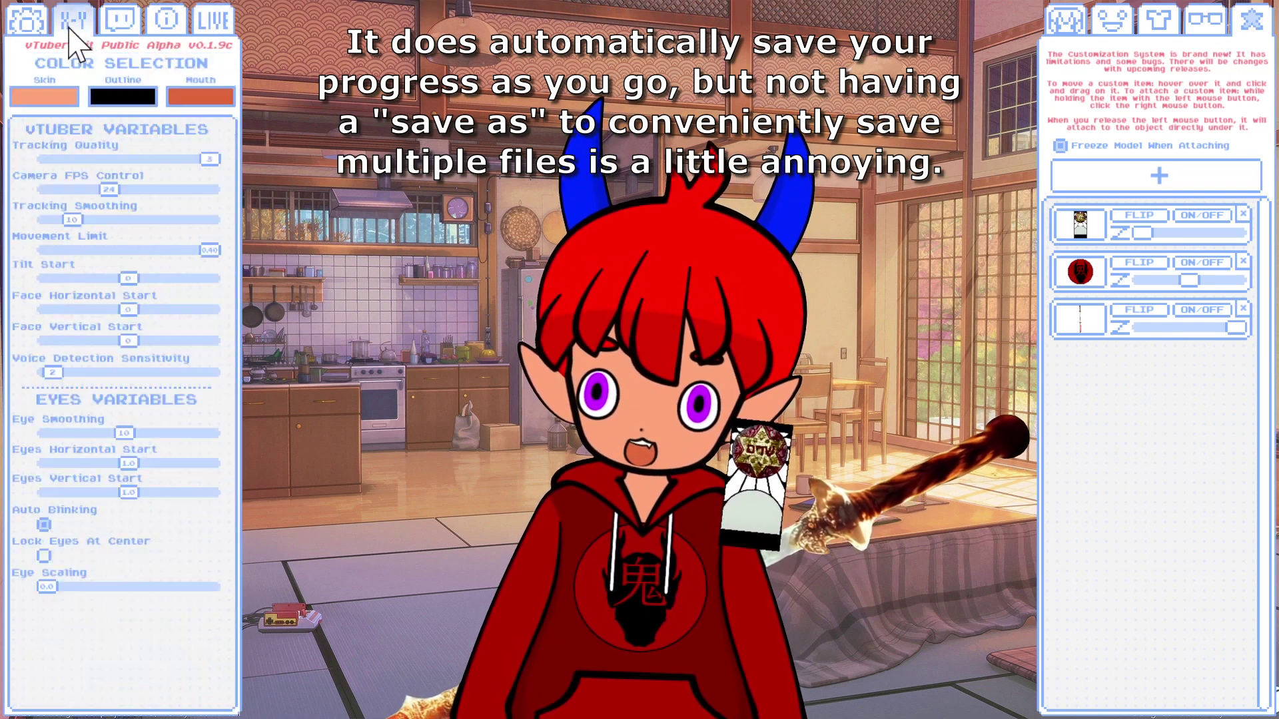
pyautogui.click(215, 23)
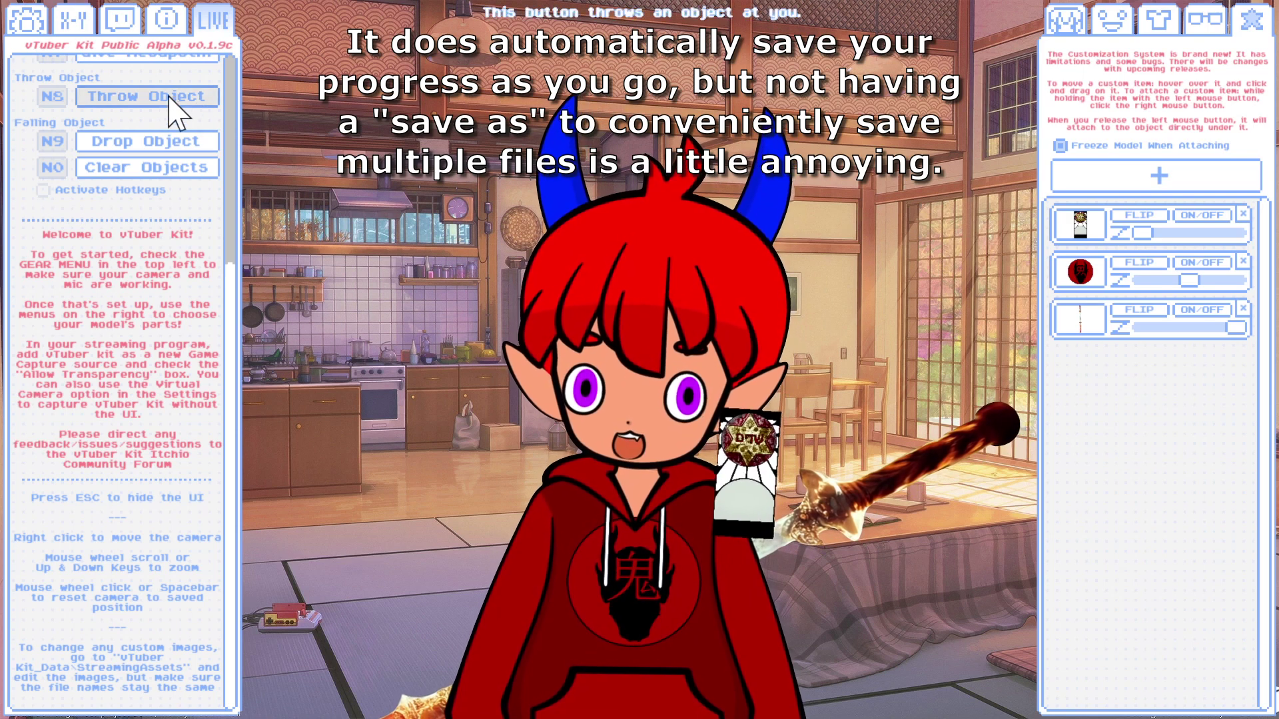
pyautogui.scroll(5, 196, 300)
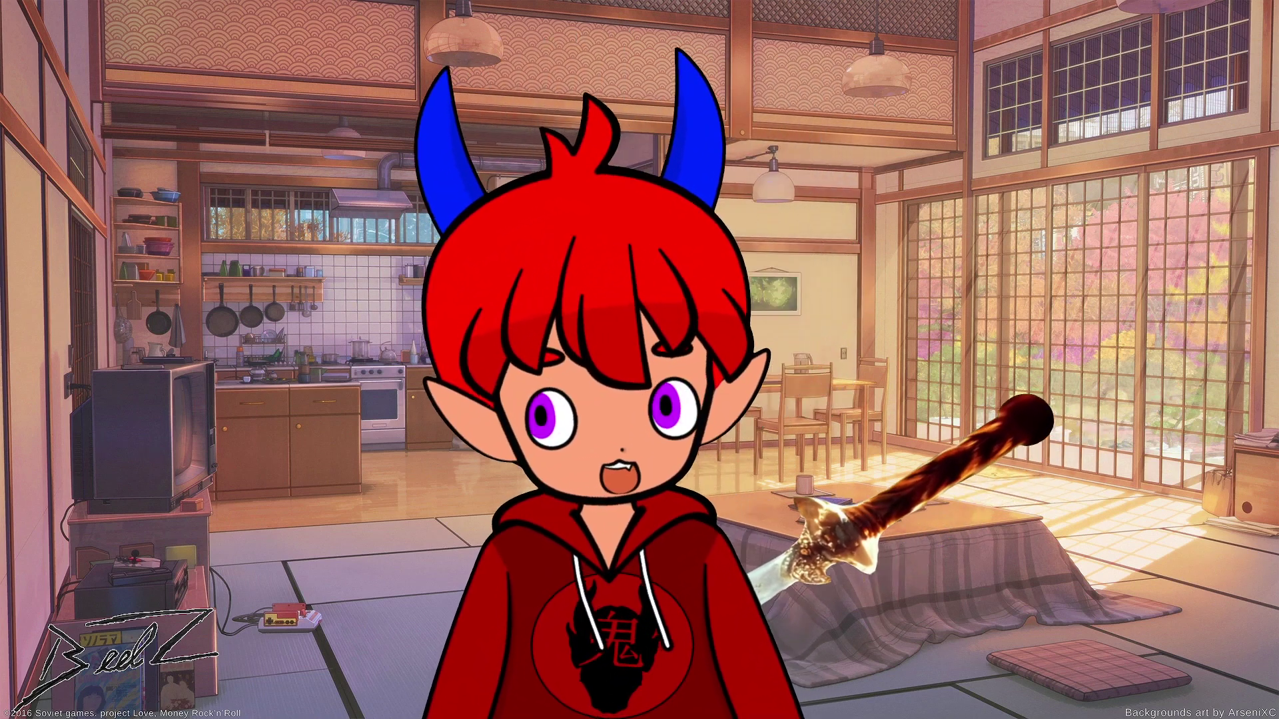
# Review the credits, support links and version notes on the information page, and examine the Twitch connection settings.
pyautogui.moveTo(206, 38)
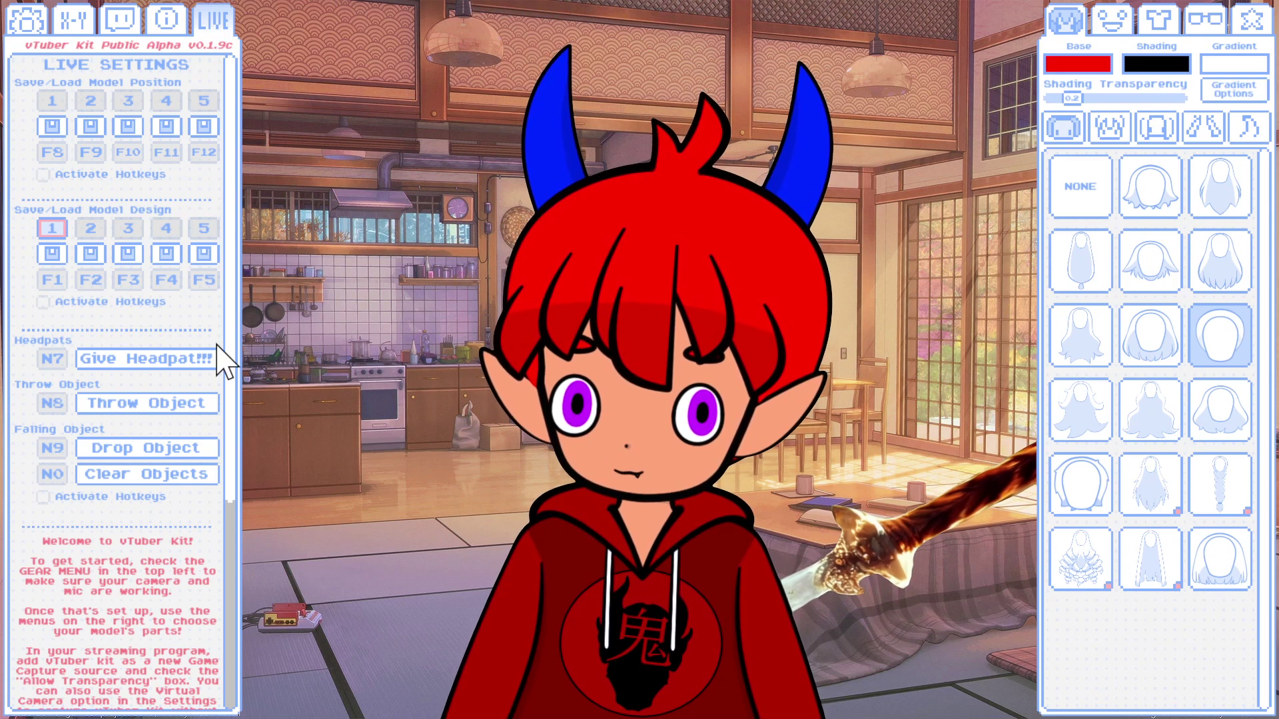
pyautogui.scroll(-5, 180, 368)
pyautogui.click(174, 27)
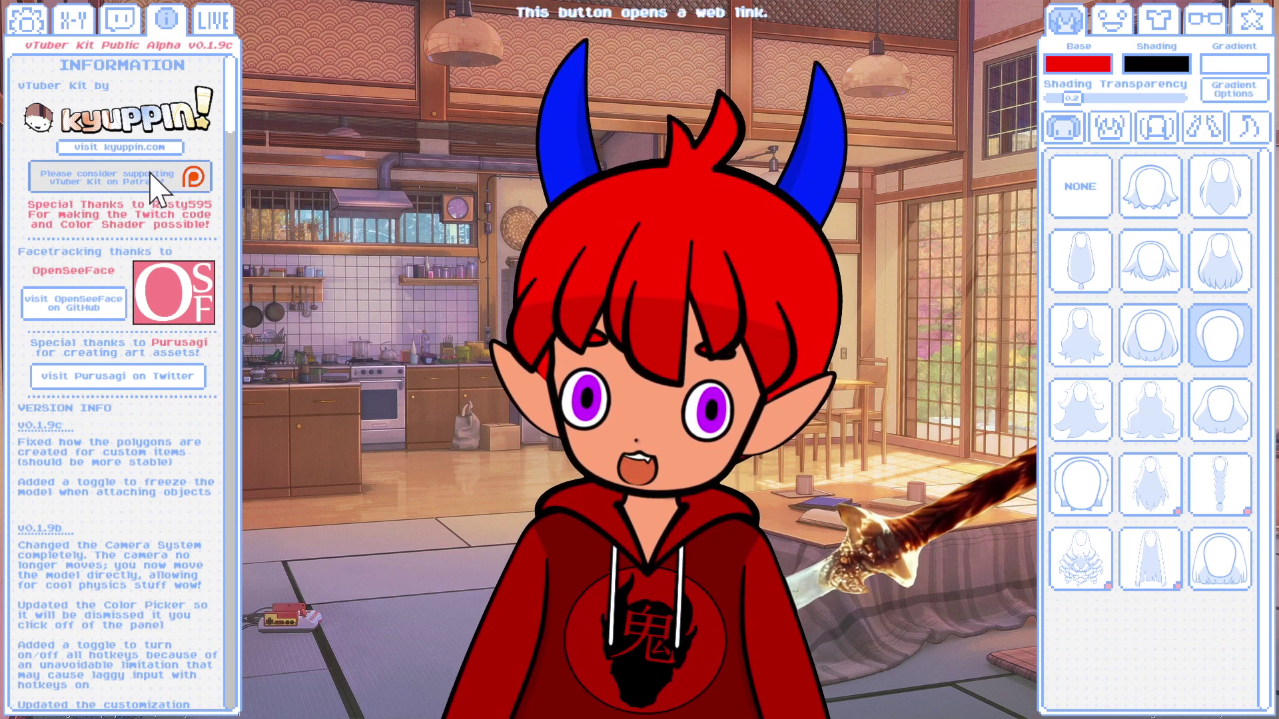
pyautogui.scroll(-1, 207, 236)
pyautogui.scroll(-10, 212, 253)
pyautogui.scroll(11, 207, 243)
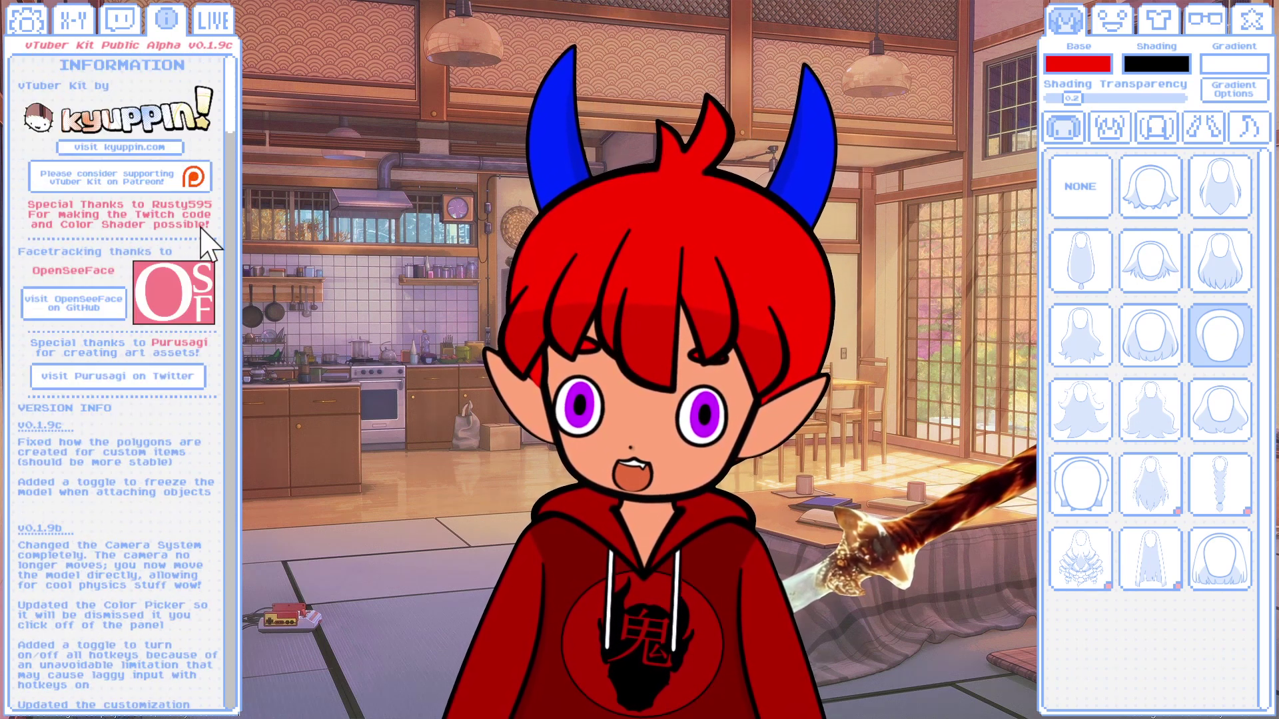
pyautogui.click(110, 21)
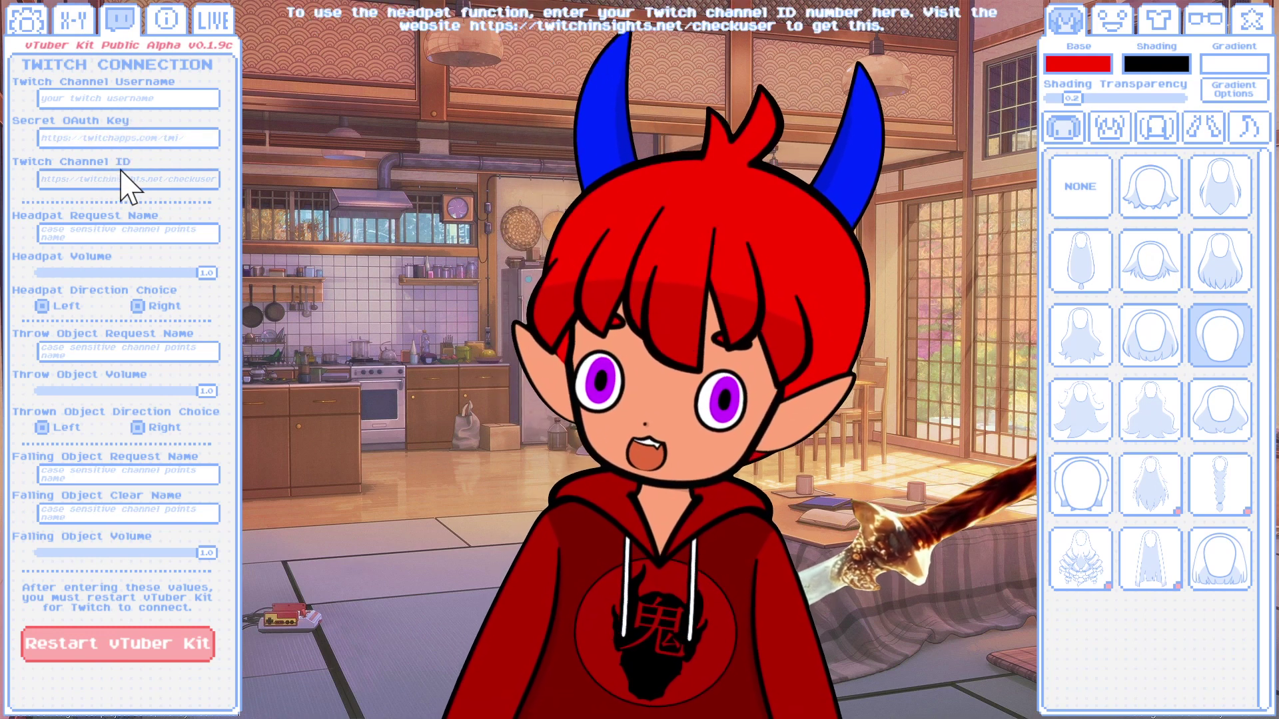
pyautogui.click(166, 20)
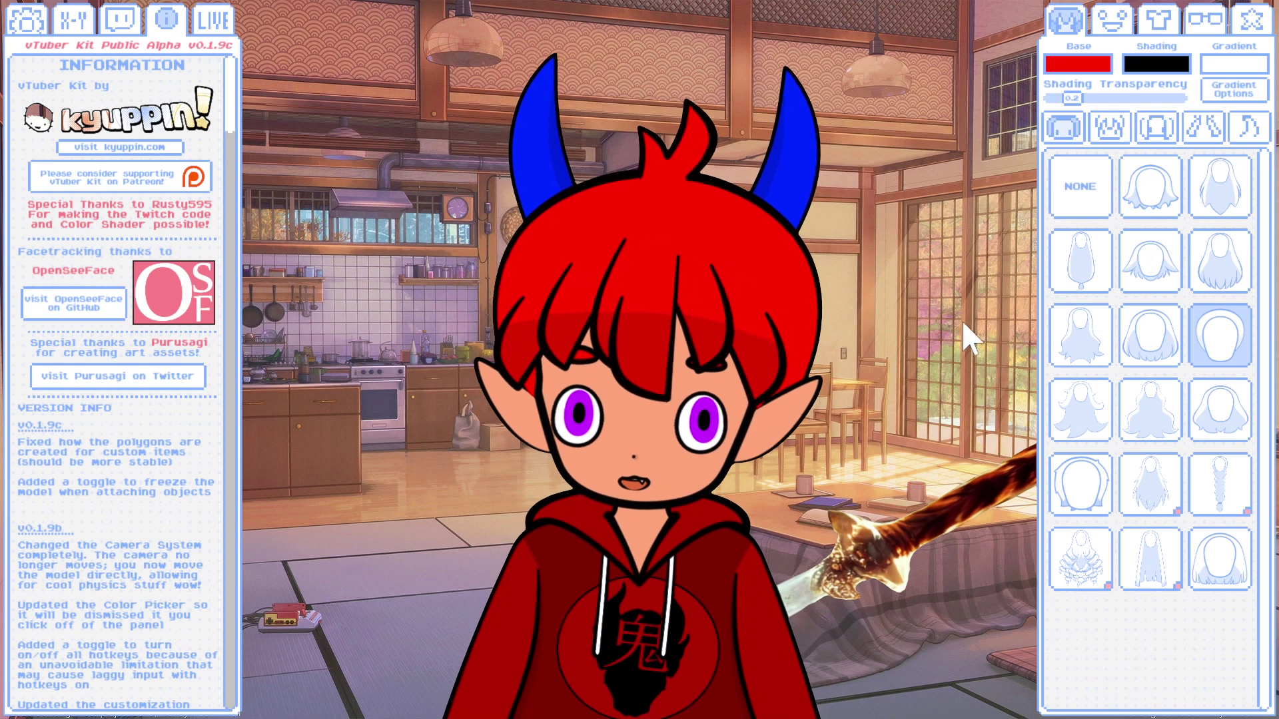
pyautogui.rightClick(906, 269)
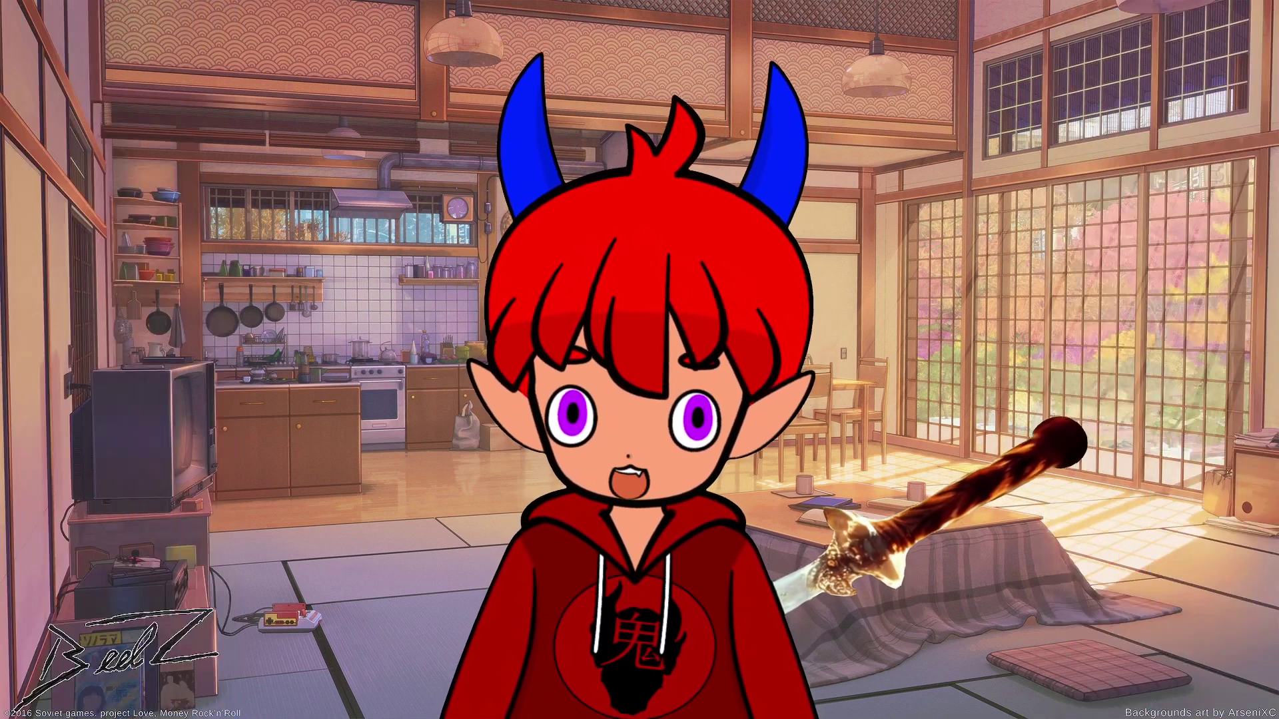